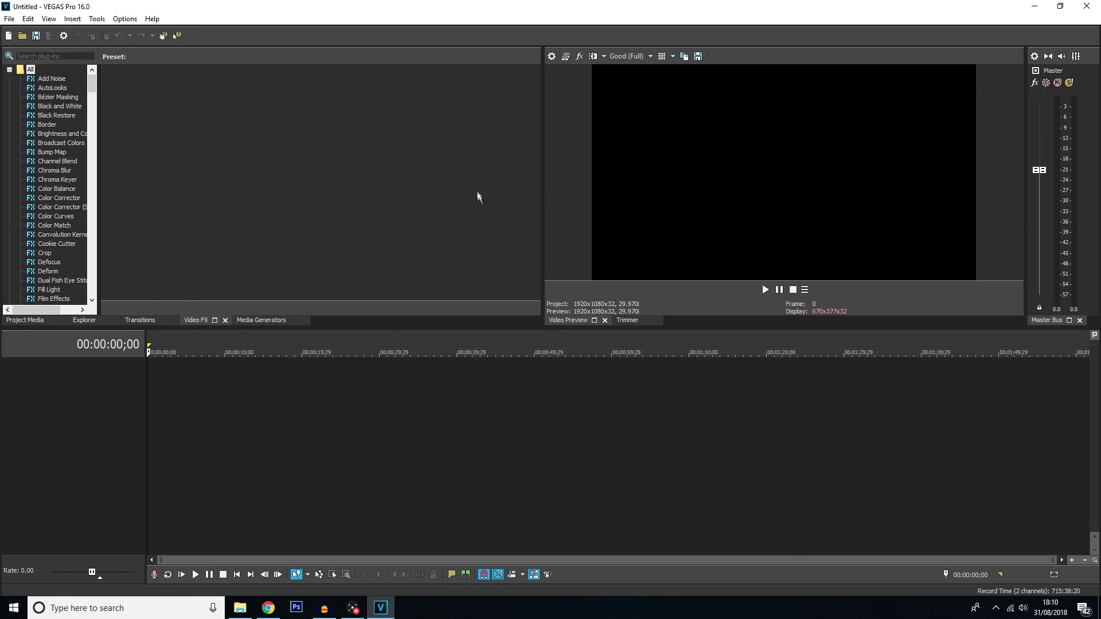
# - Switch the docked window from the Video FX list to the Project Media bins
pyautogui.click(25, 320)
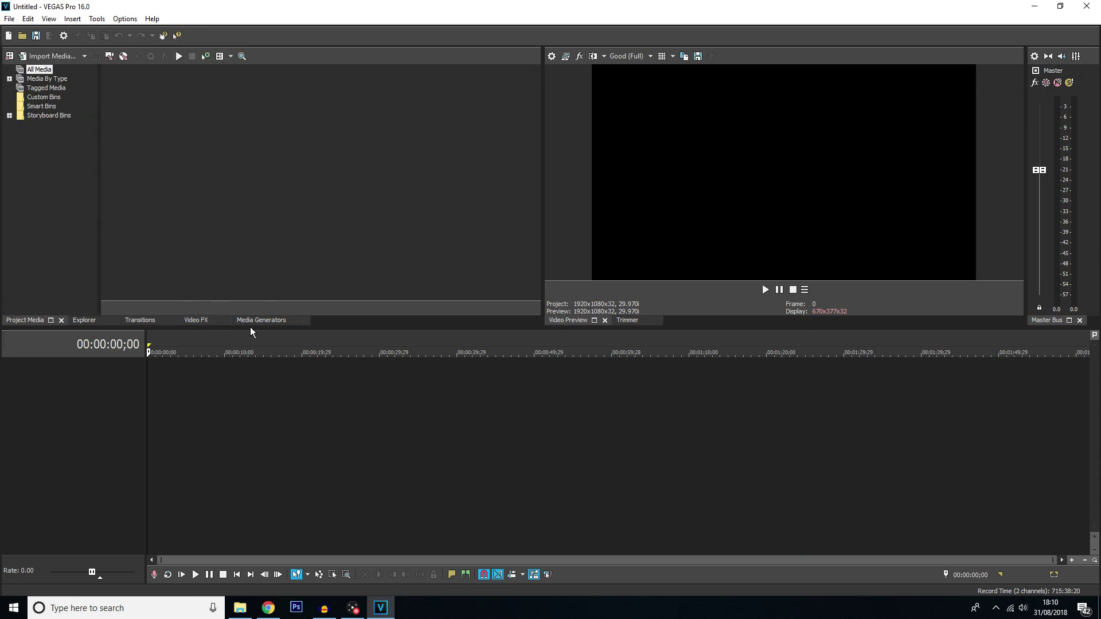
# - Import DSC_0004.MOV, place it at the timeline start, and match the project settings to it
pyautogui.click(251, 321)
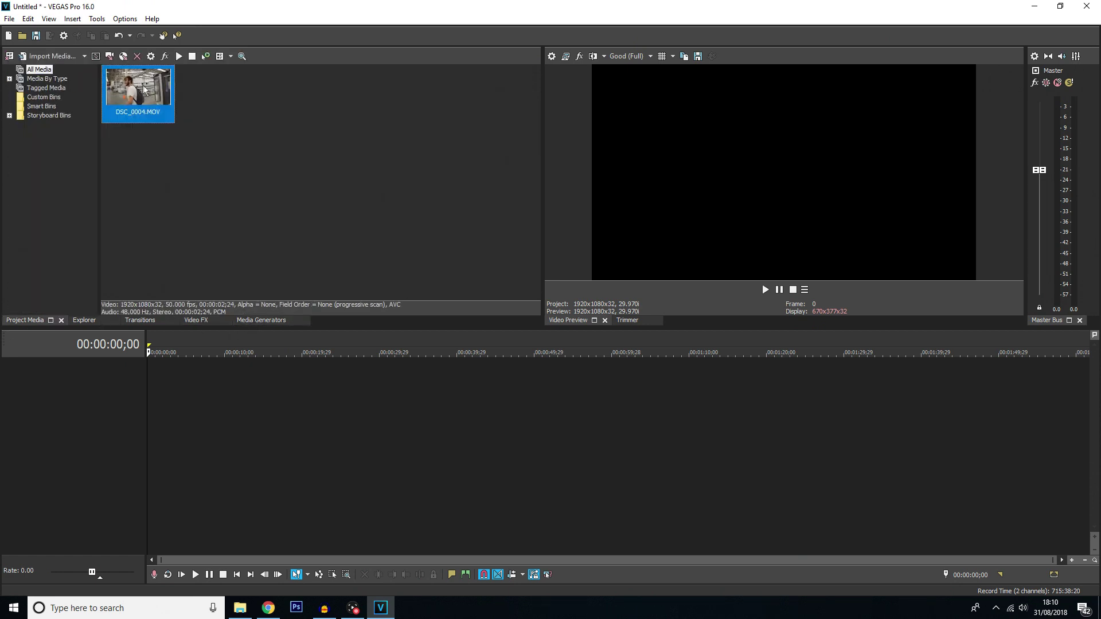
pyautogui.moveTo(145, 89); pyautogui.dragTo(140, 385)
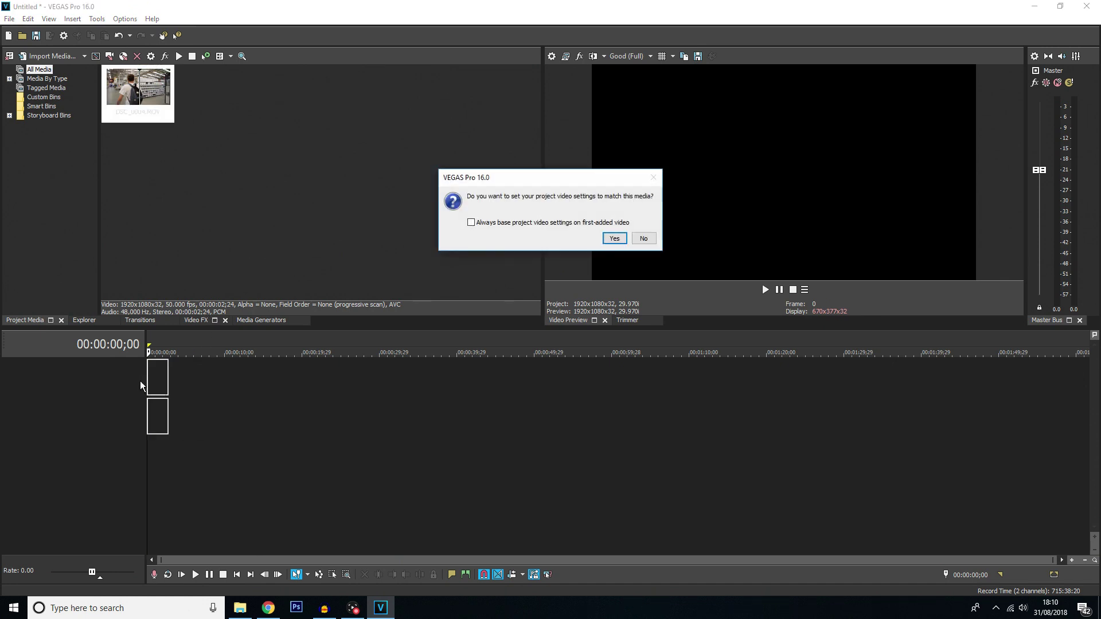
pyautogui.click(613, 239)
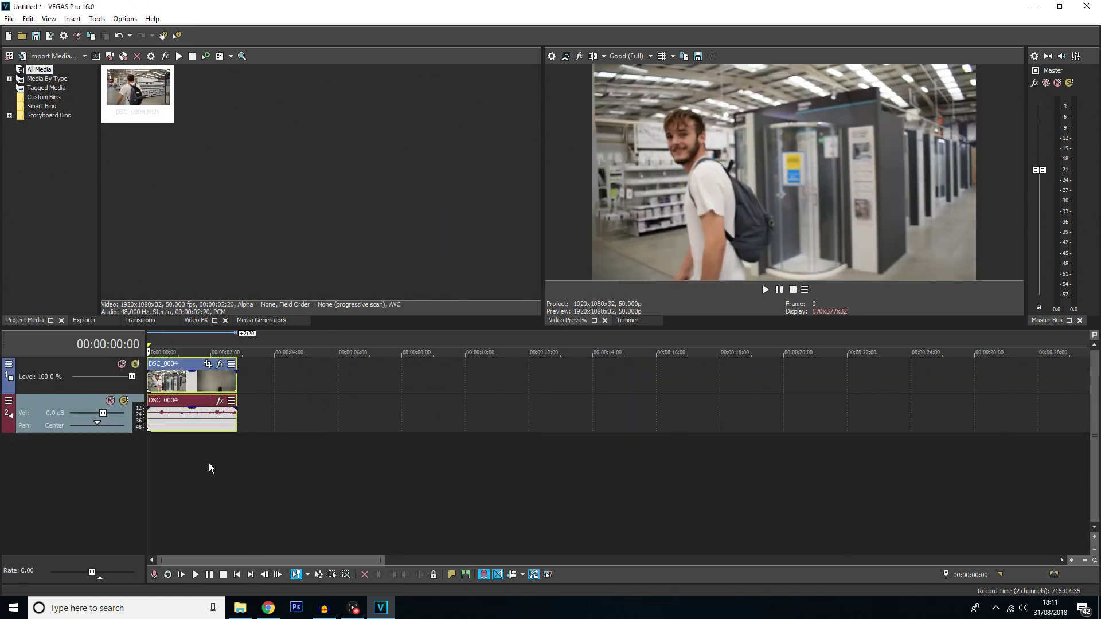
pyautogui.scroll(2, 208, 463)
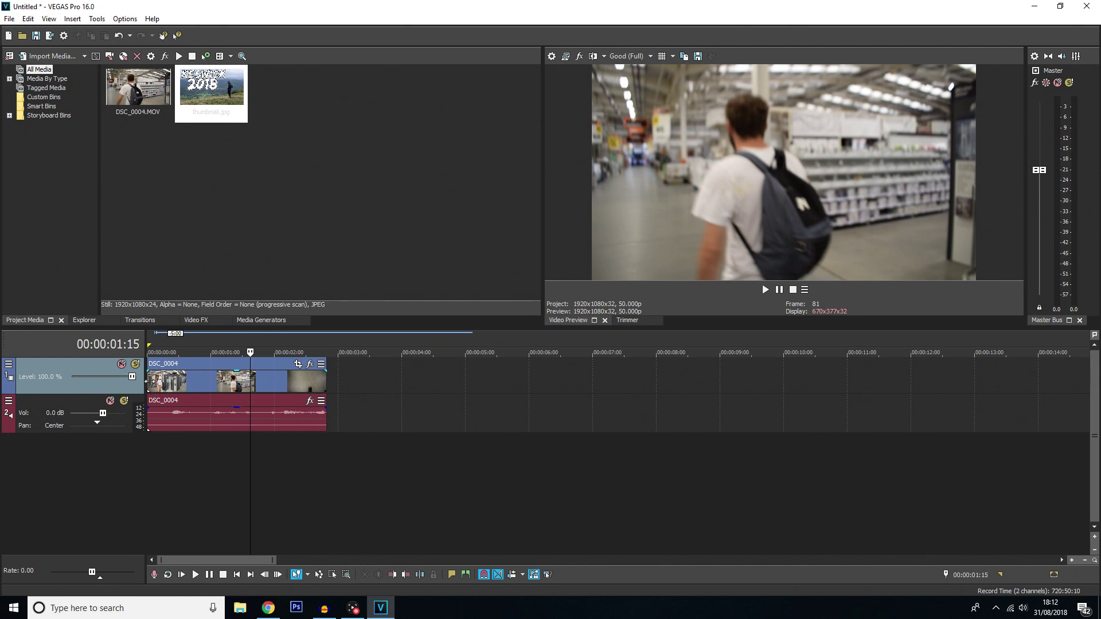
# - Apply the Bézier Masking Circle preset to DSC_0004 and shrink it to an oval around the face
pyautogui.click(150, 383)
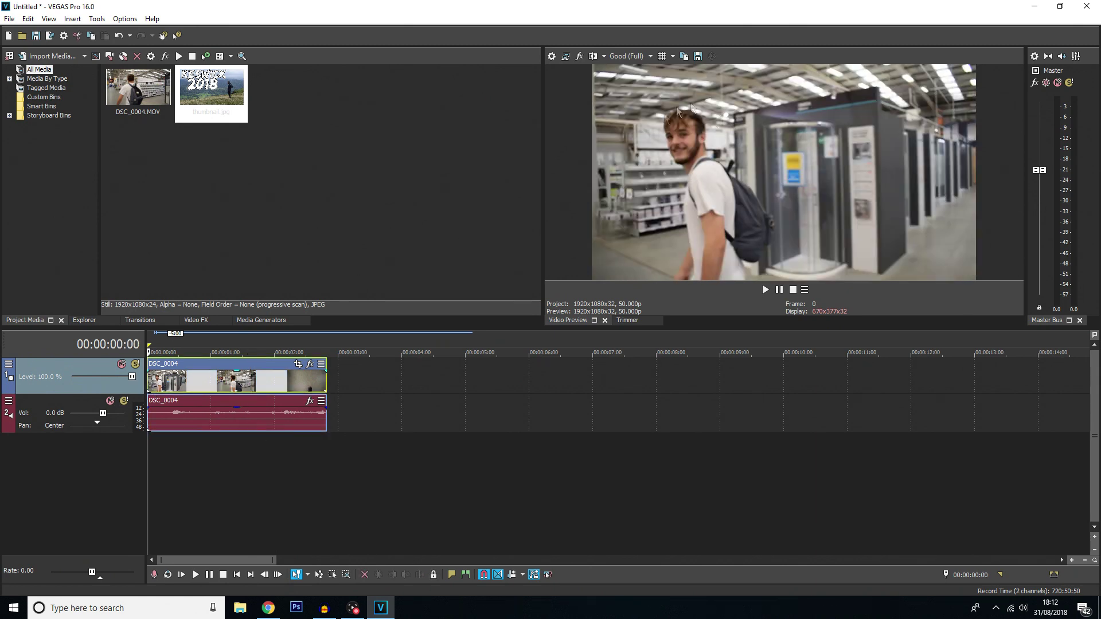
pyautogui.click(201, 321)
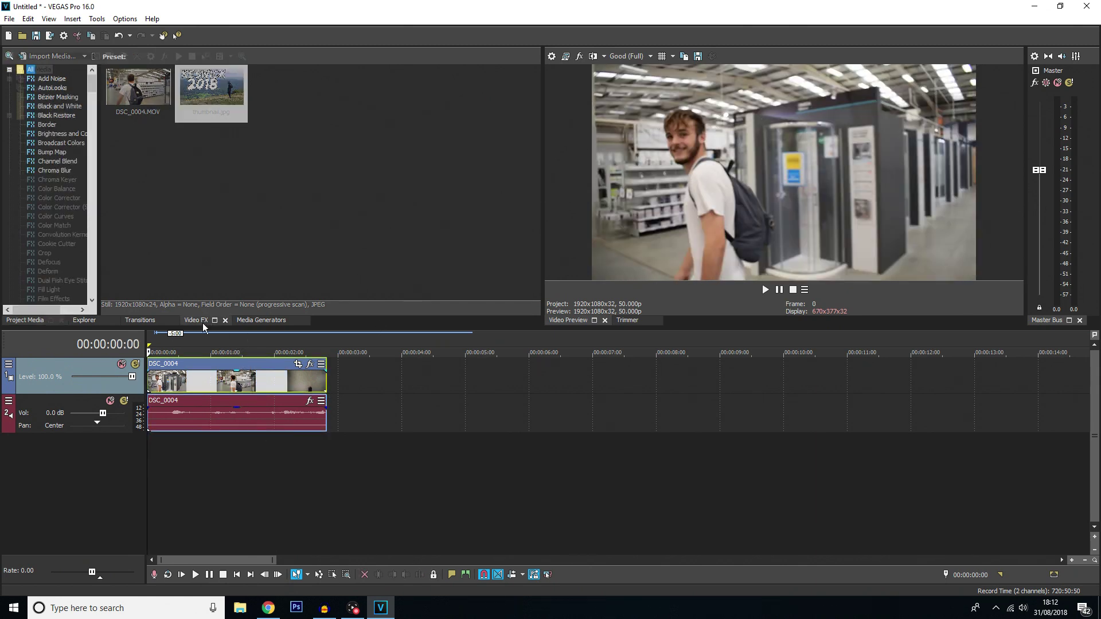
pyautogui.click(52, 96)
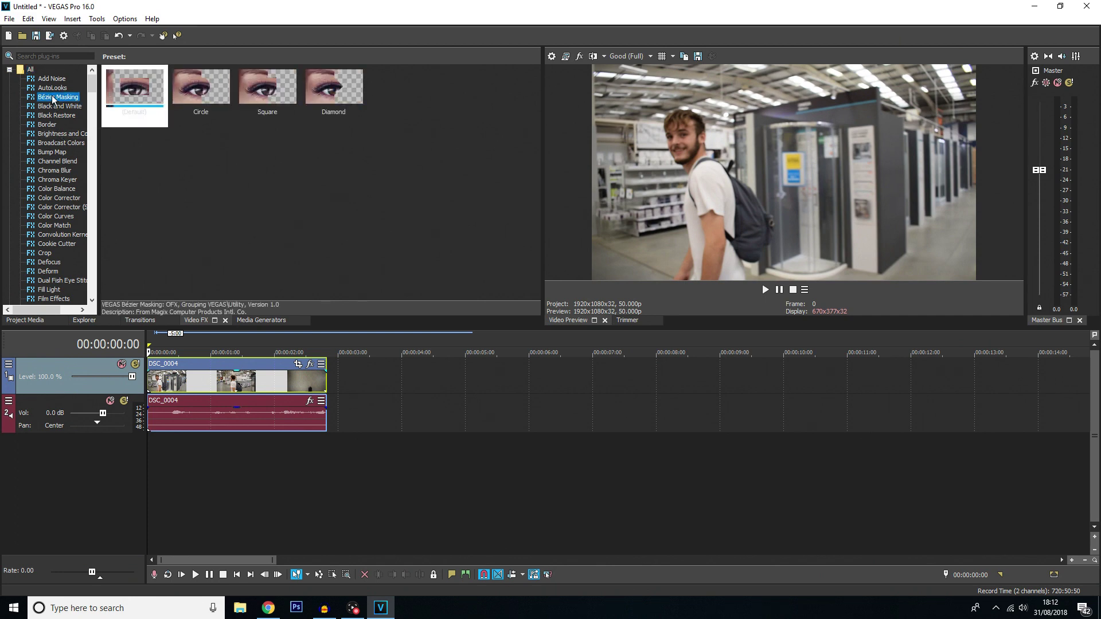
pyautogui.moveTo(198, 81); pyautogui.dragTo(178, 385)
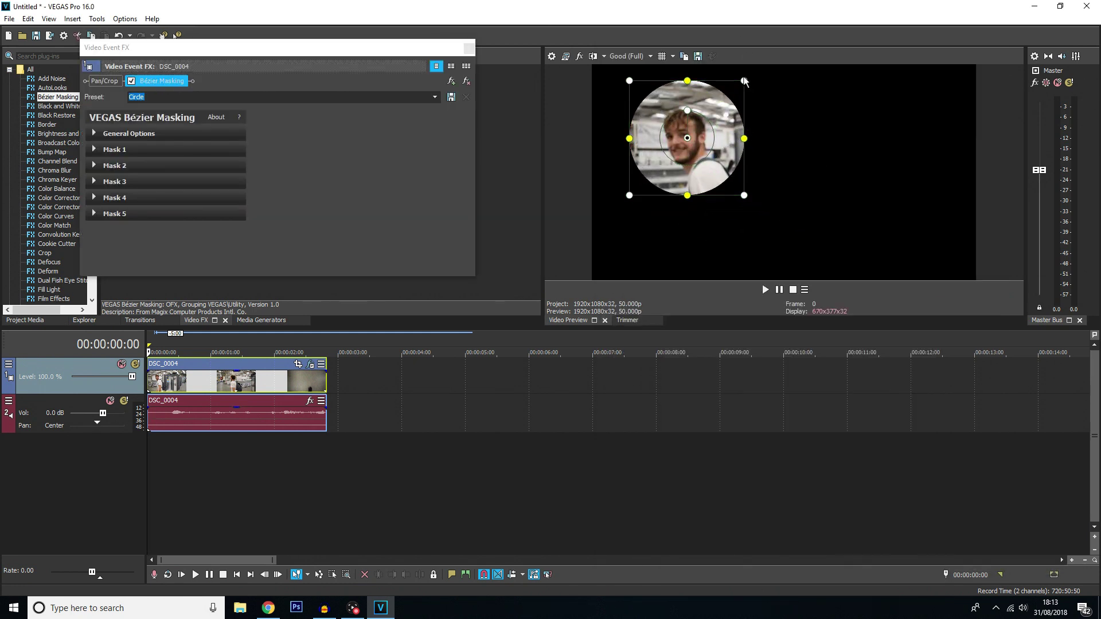
pyautogui.moveTo(745, 81); pyautogui.dragTo(696, 127)
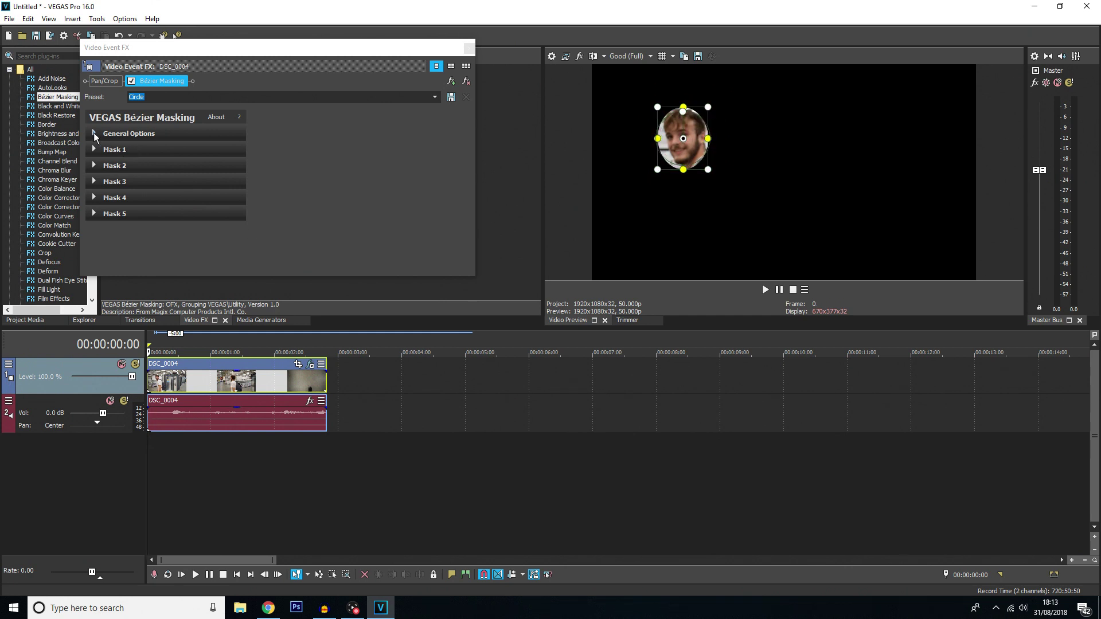
# - Run Mask 1's tracking so the oval follows the man's face
pyautogui.click(93, 154)
pyautogui.scroll(-1, 112, 189)
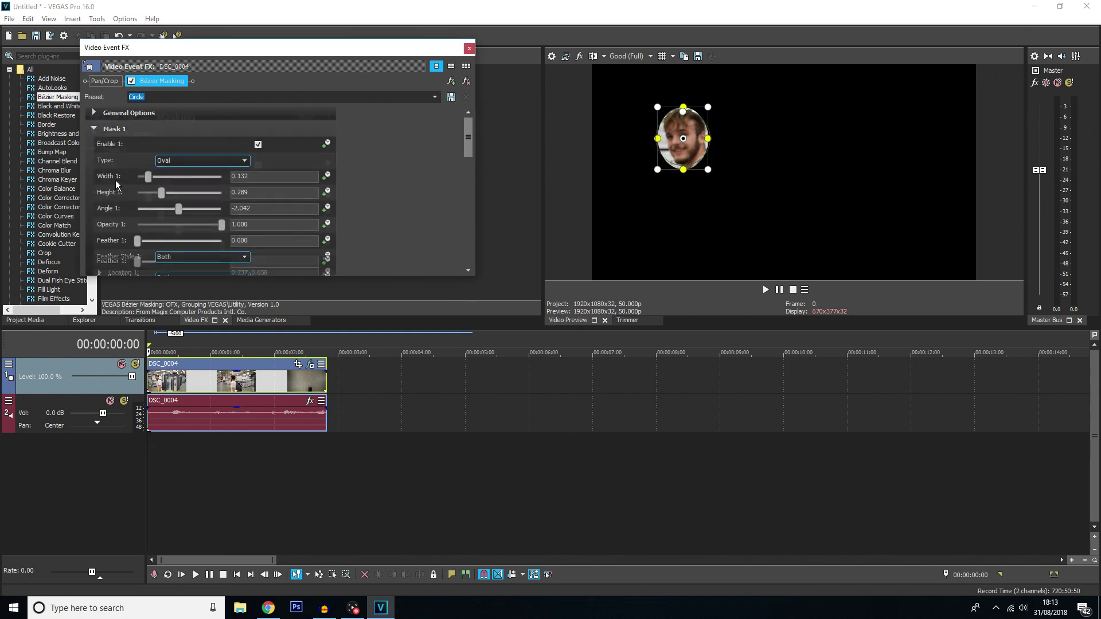
pyautogui.scroll(-2, 117, 192)
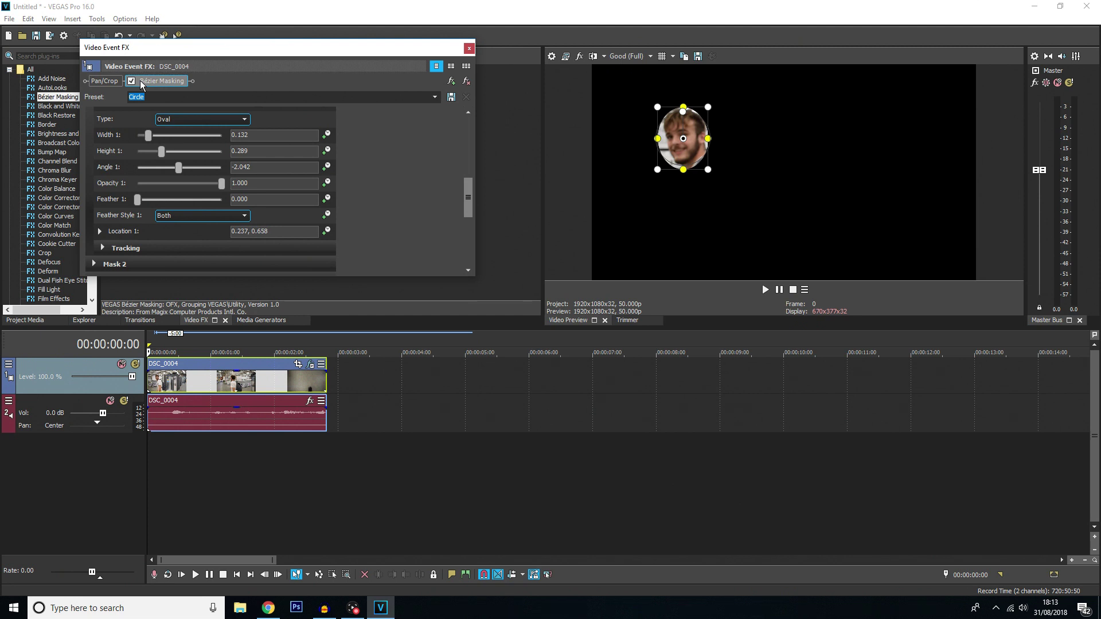
pyautogui.click(106, 249)
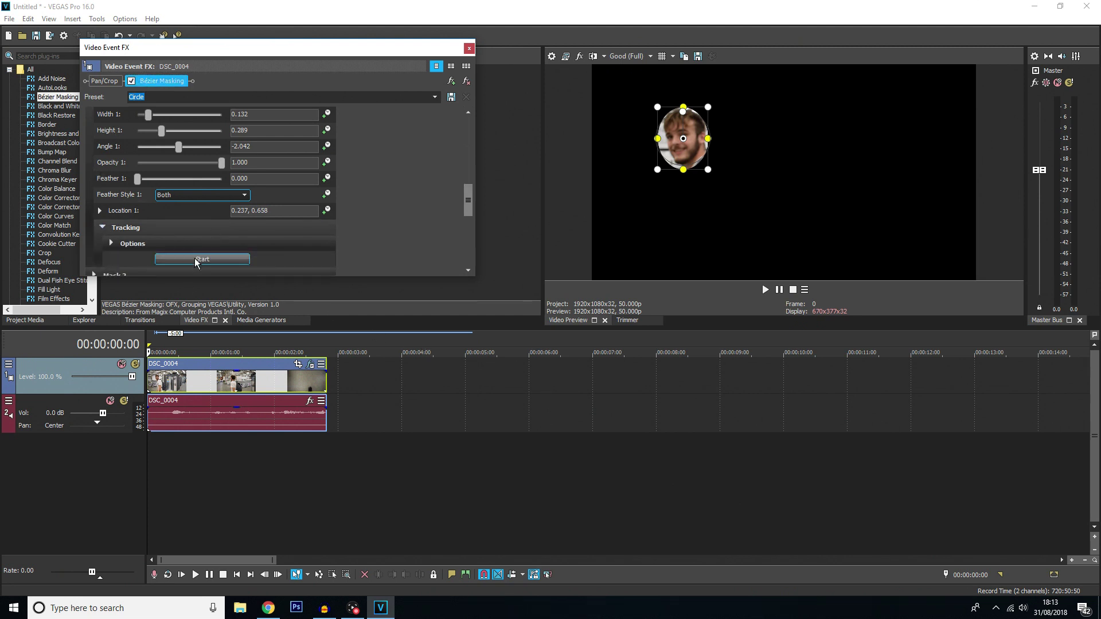
pyautogui.click(198, 260)
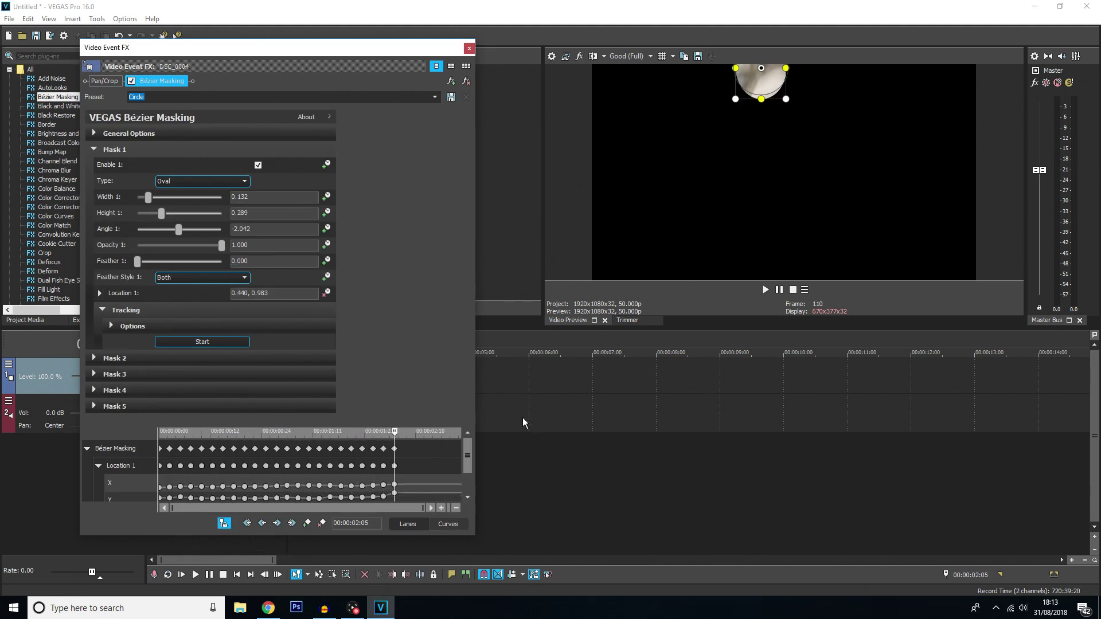
# - Close the effect settings and play the masked clip back from the start
pyautogui.moveTo(354, 469)
pyautogui.click(468, 51)
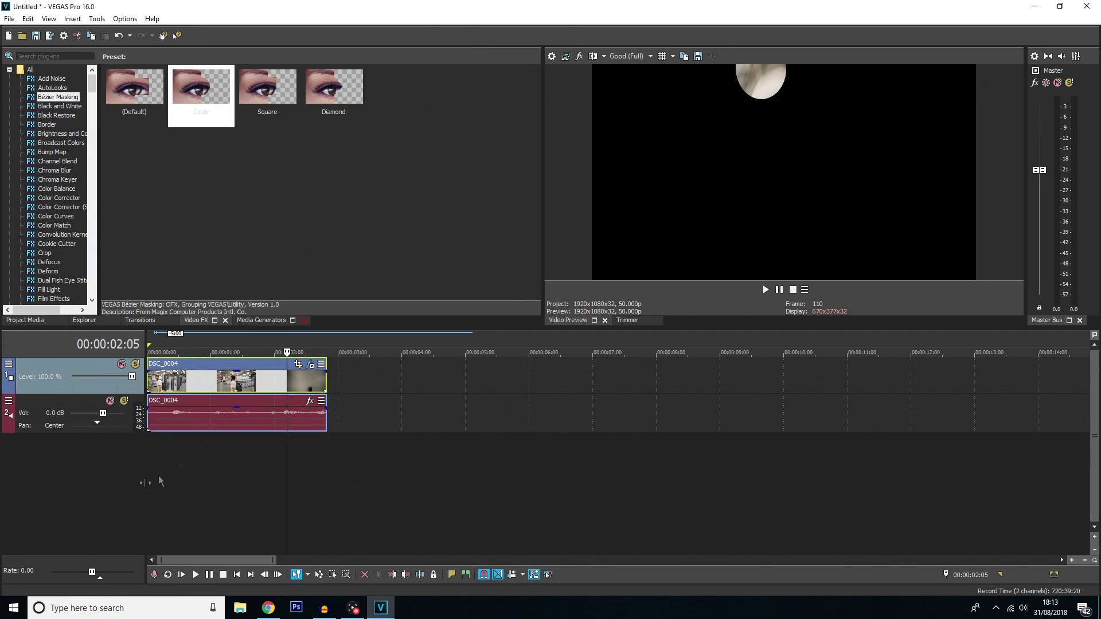
pyautogui.click(153, 452)
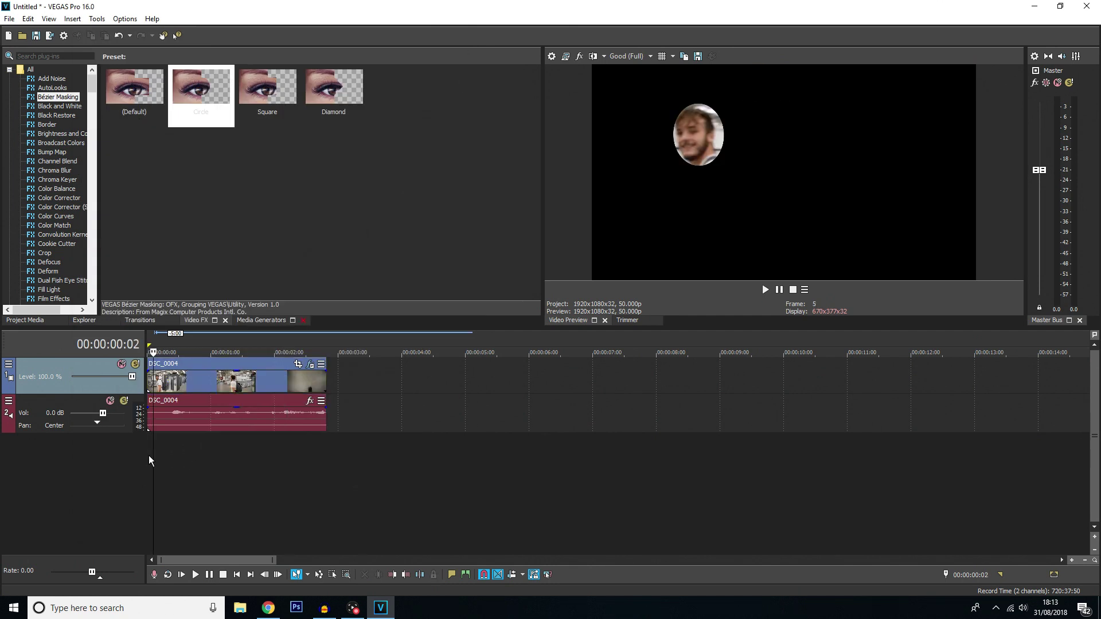
pyautogui.press('space')
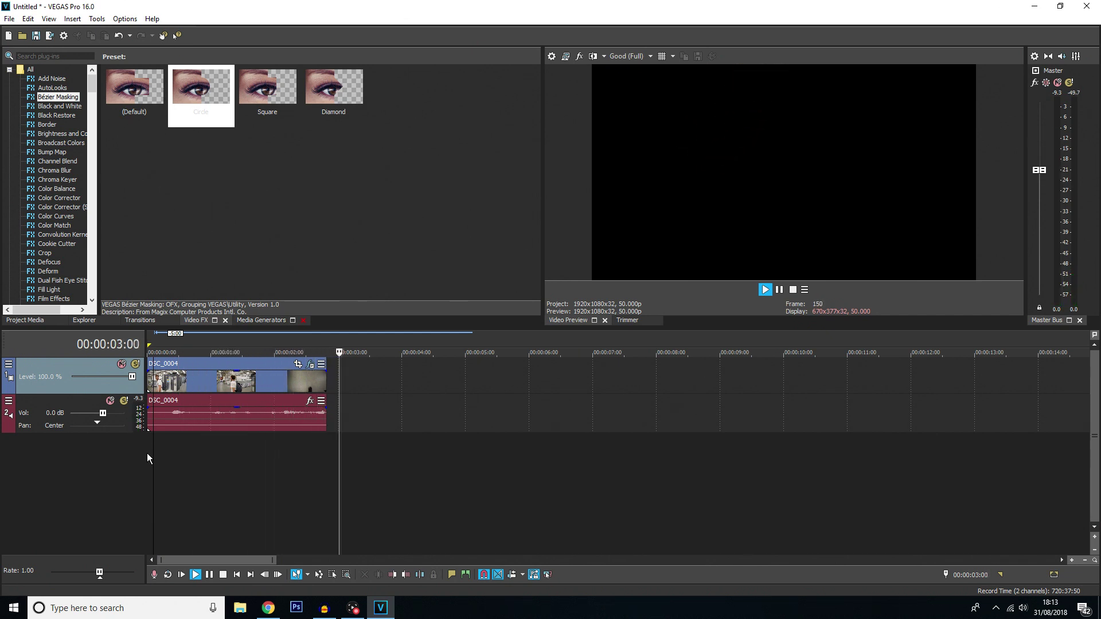
pyautogui.press('space')
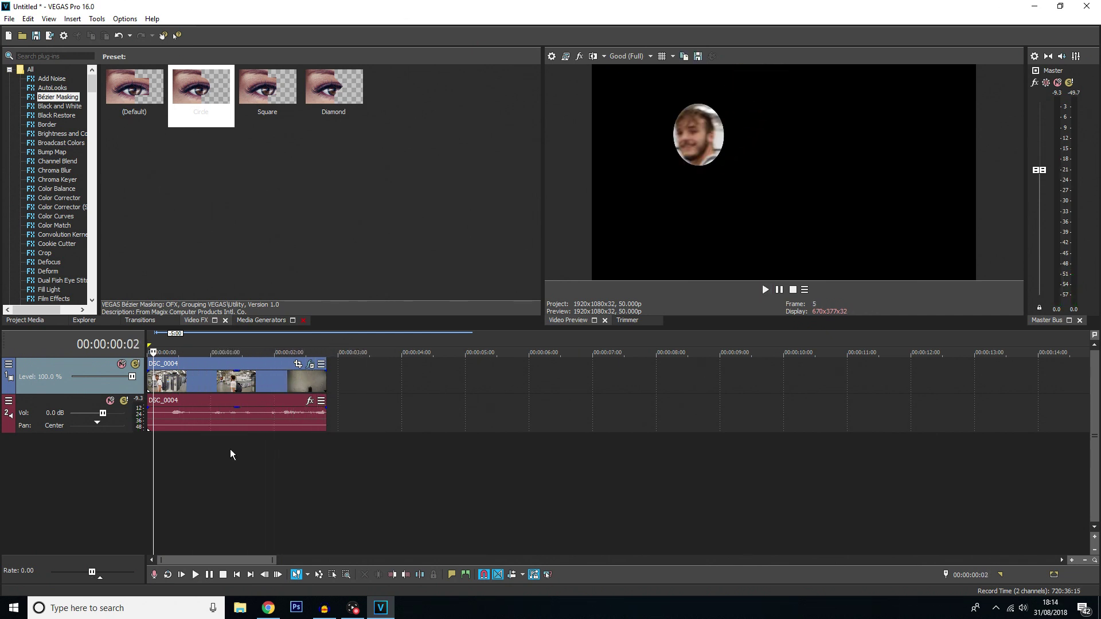
# - Insert a new top video track and add Text Media to it
pyautogui.rightClick(229, 449)
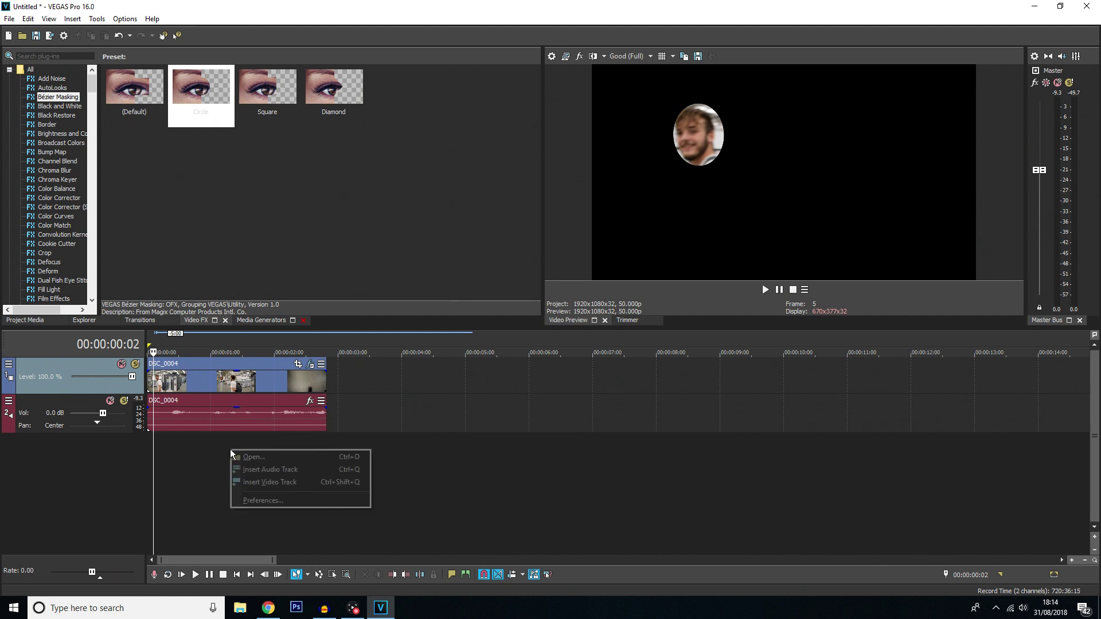
pyautogui.click(285, 480)
pyautogui.rightClick(163, 375)
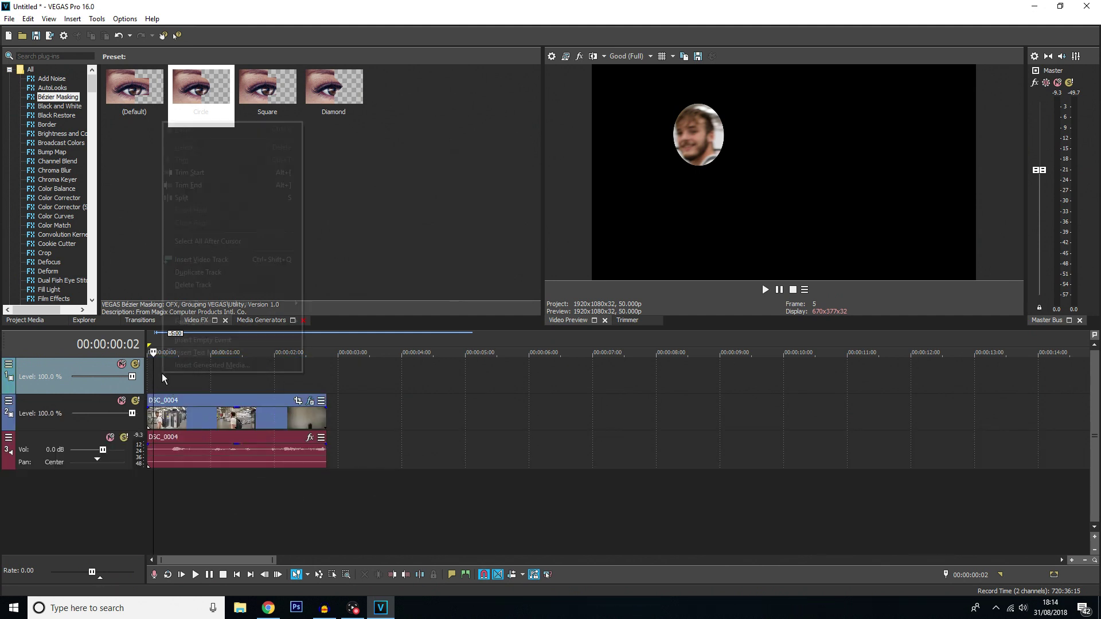
pyautogui.click(203, 356)
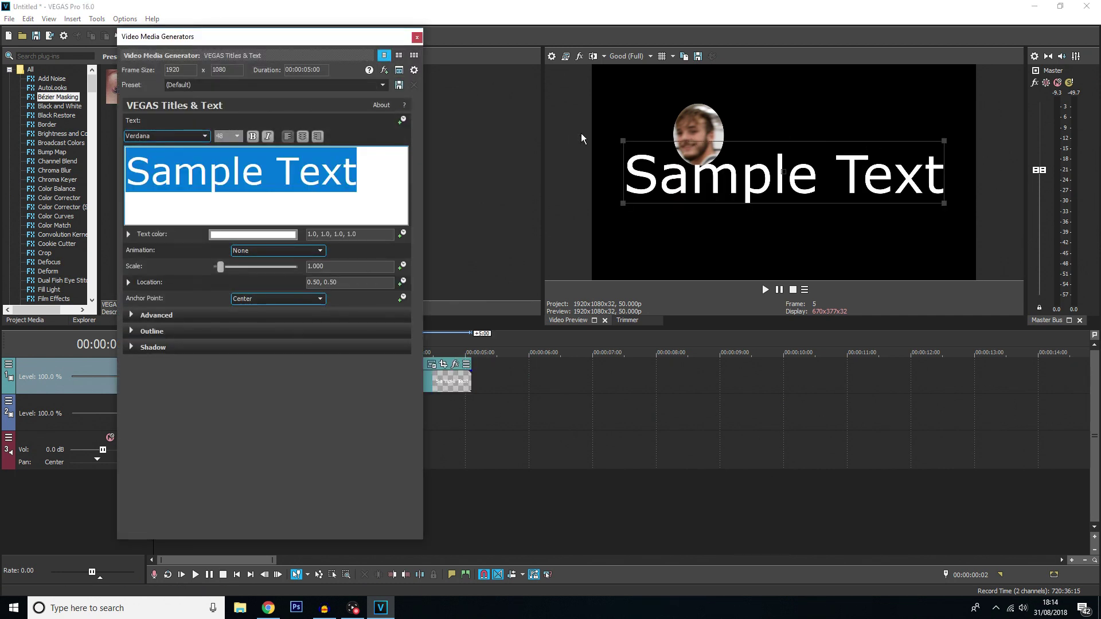
# - Enter 'Hi I'm Kai' as the title text at font size 20
pyautogui.write('Hi I')
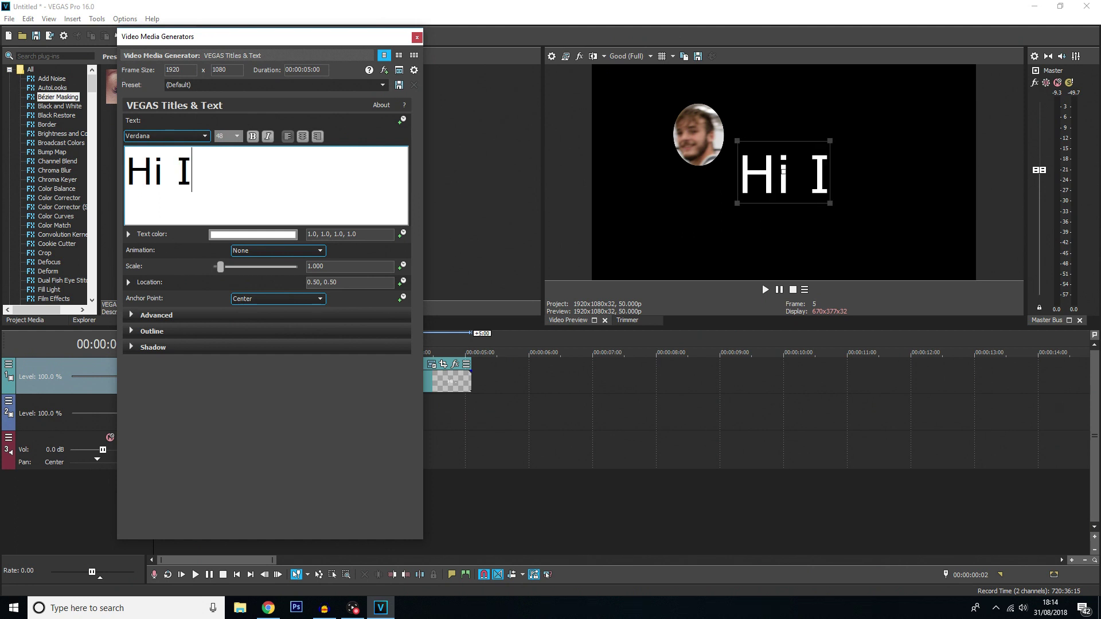
pyautogui.write("'m K")
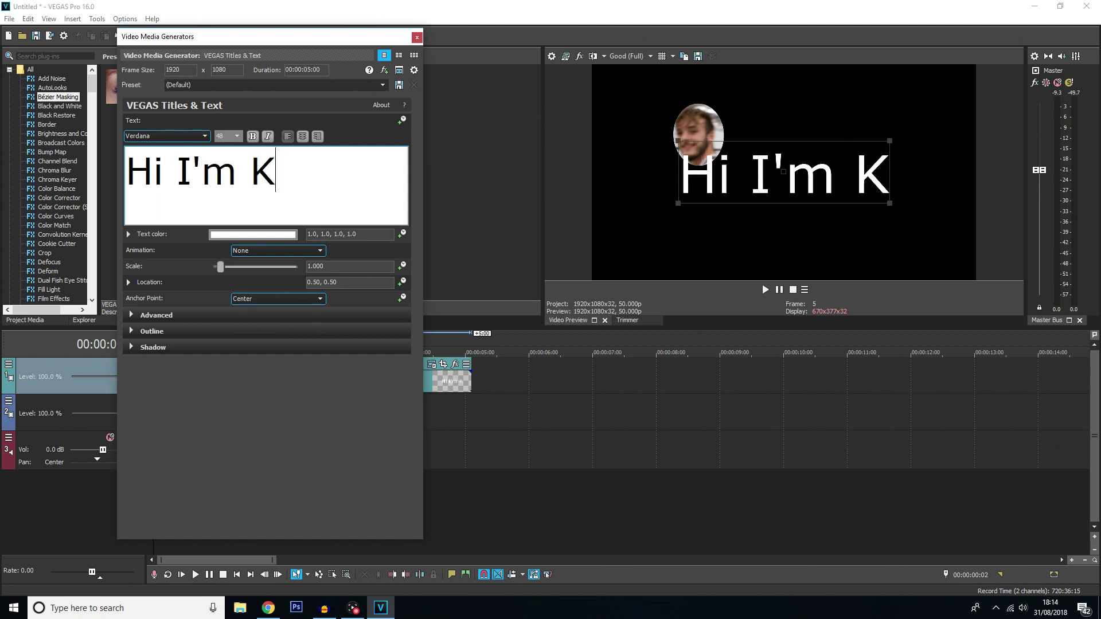
pyautogui.write('ai')
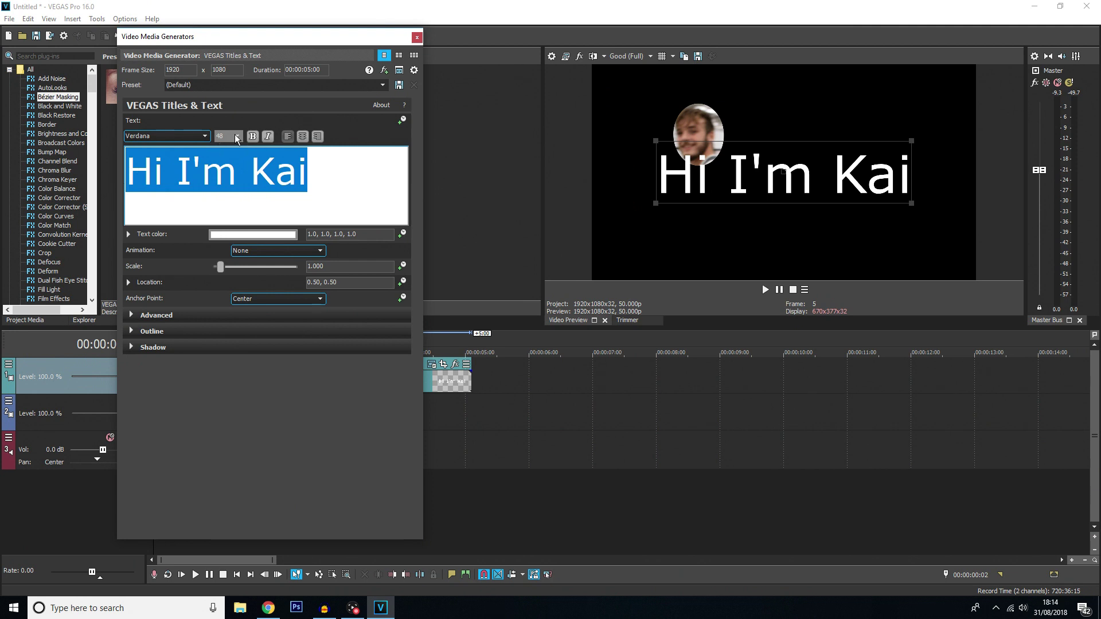
pyautogui.click(241, 135)
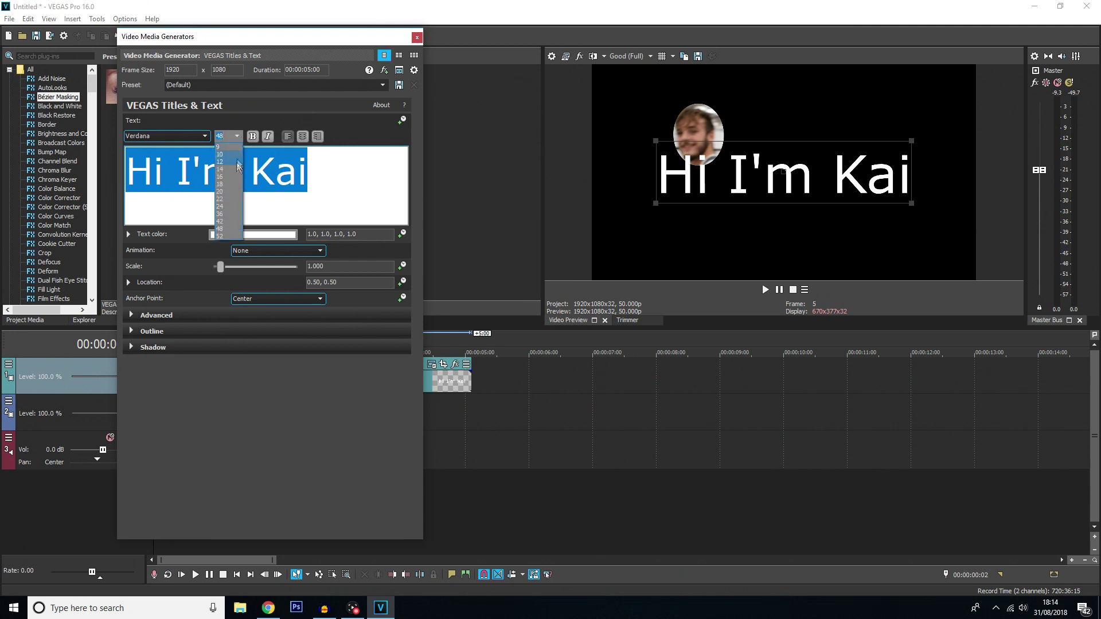
pyautogui.click(224, 194)
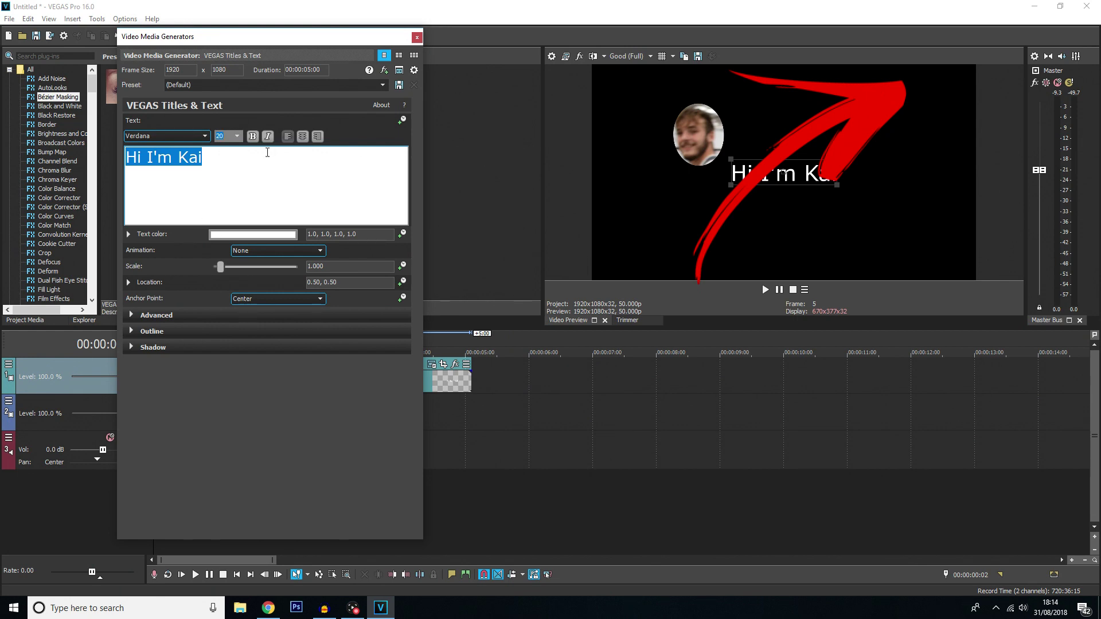
pyautogui.moveTo(206, 39); pyautogui.dragTo(764, 41)
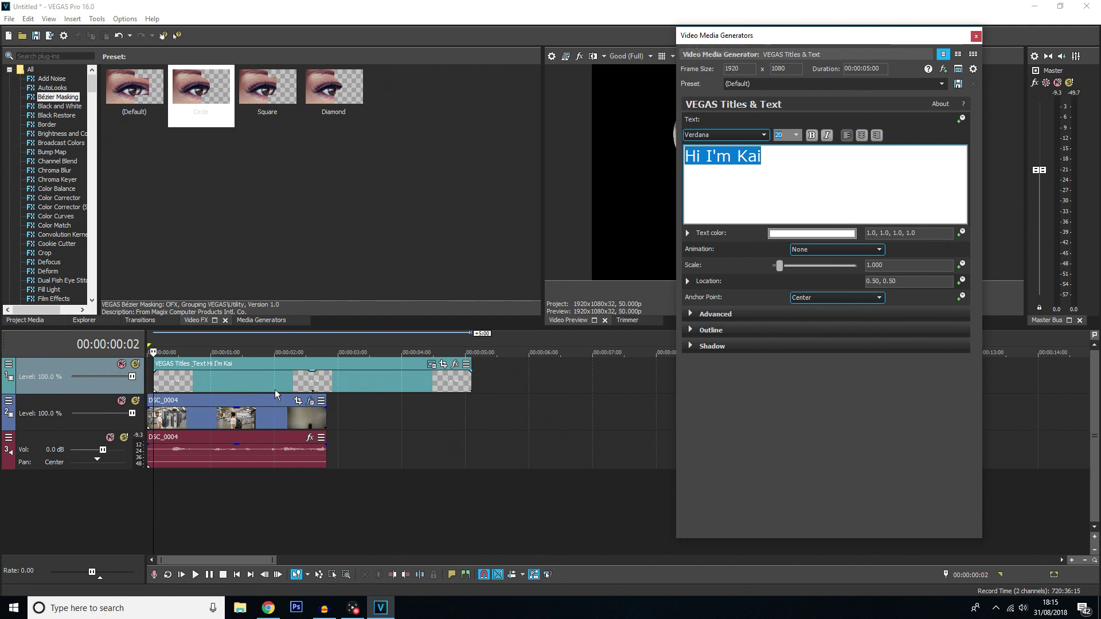
# - Split the title about one second in and delete the right-hand piece
pyautogui.click(212, 384)
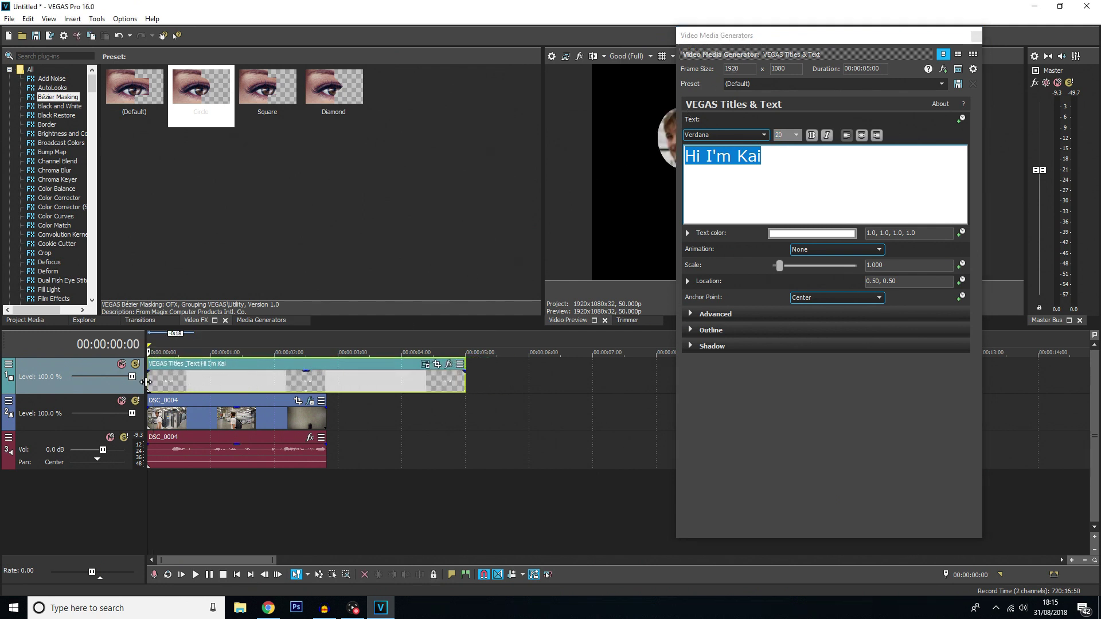
pyautogui.click(224, 378)
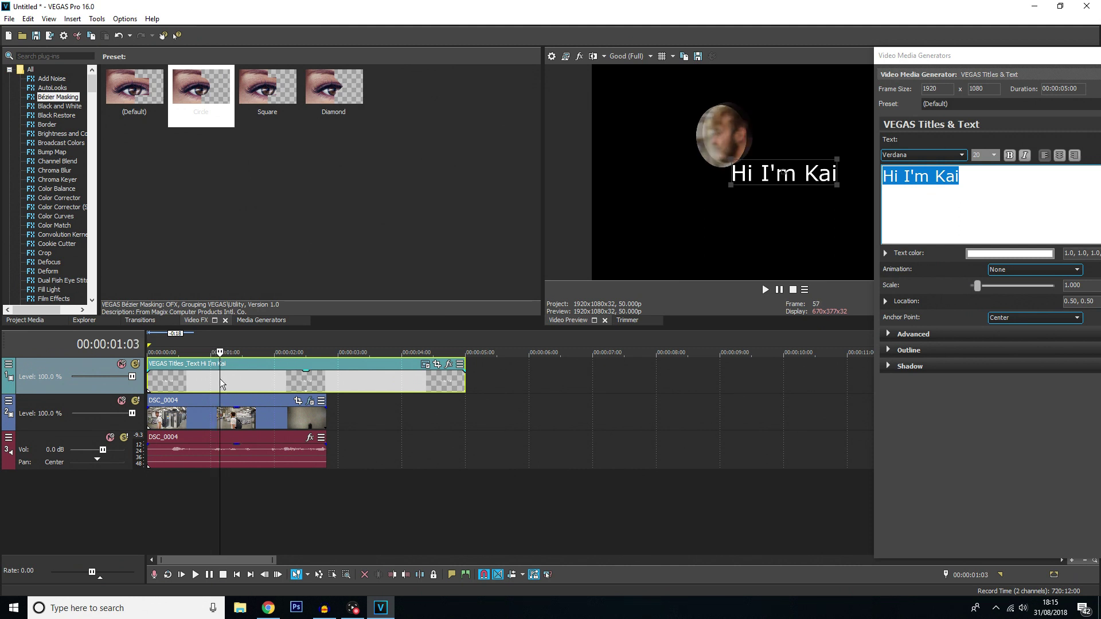
pyautogui.click(220, 383)
pyautogui.press('s')
pyautogui.click(278, 382)
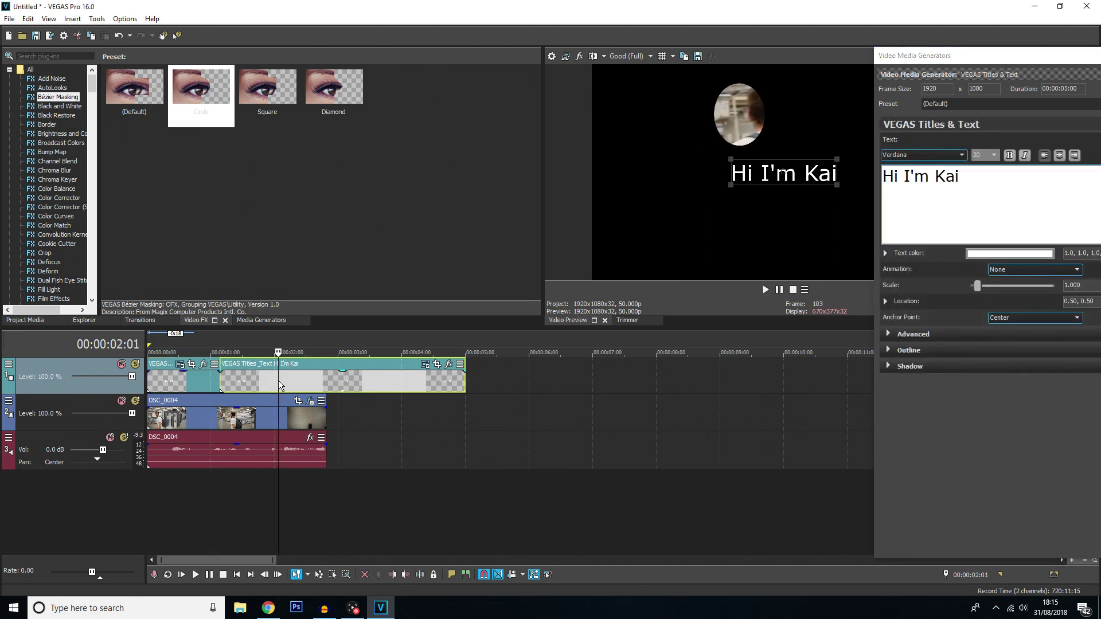
pyautogui.press('Delete')
# - Play the project from the start, then select the DSC_0004 clip
pyautogui.click(158, 389)
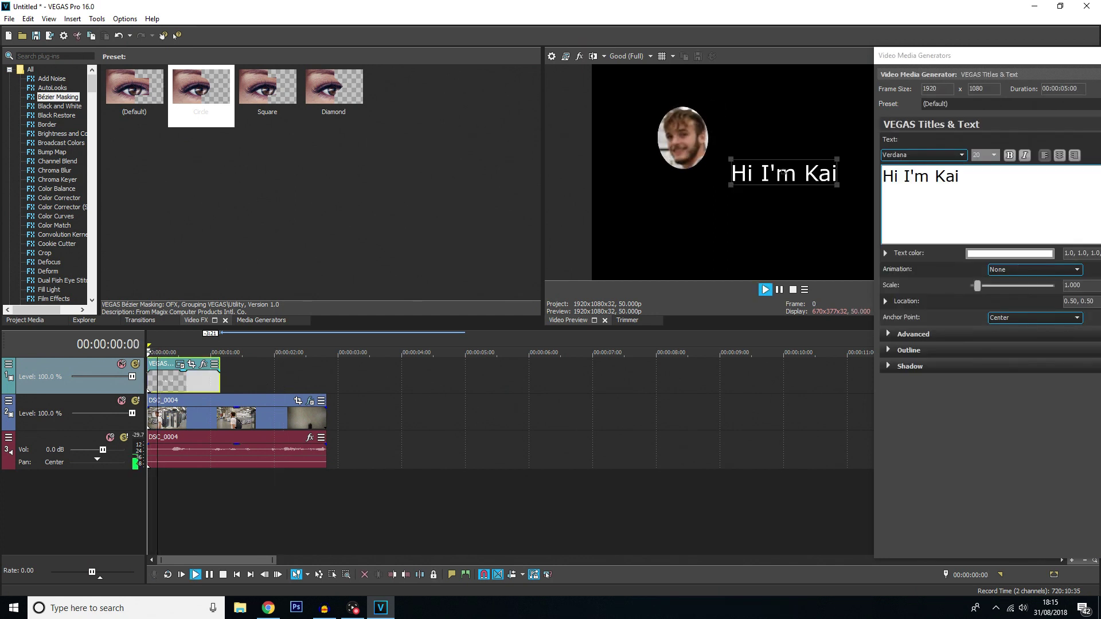
pyautogui.press('space')
pyautogui.press('space')
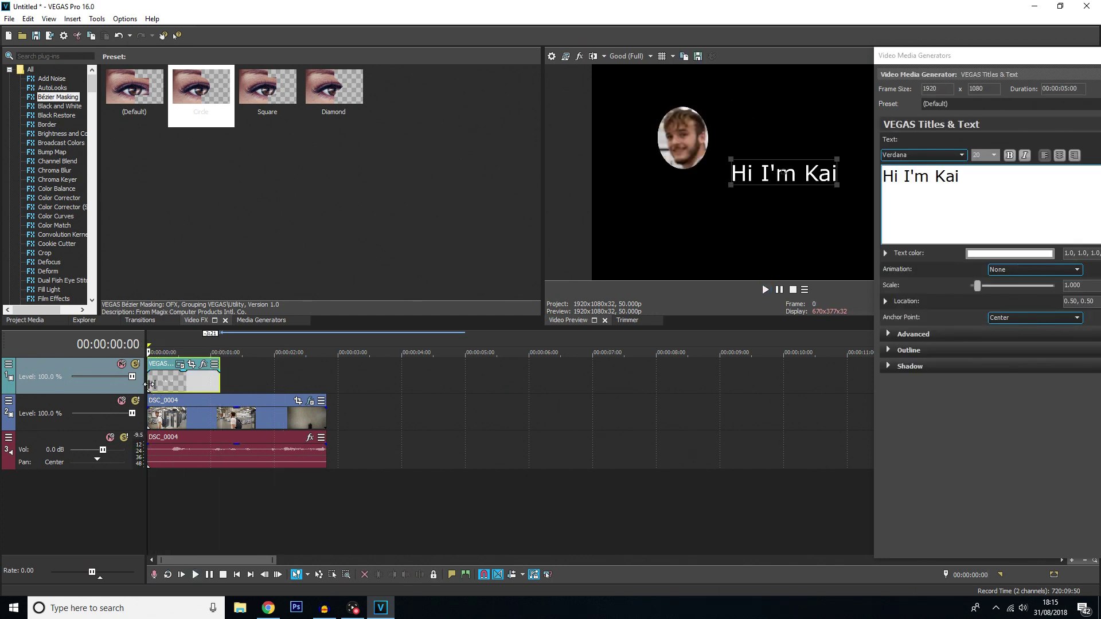
pyautogui.click(316, 408)
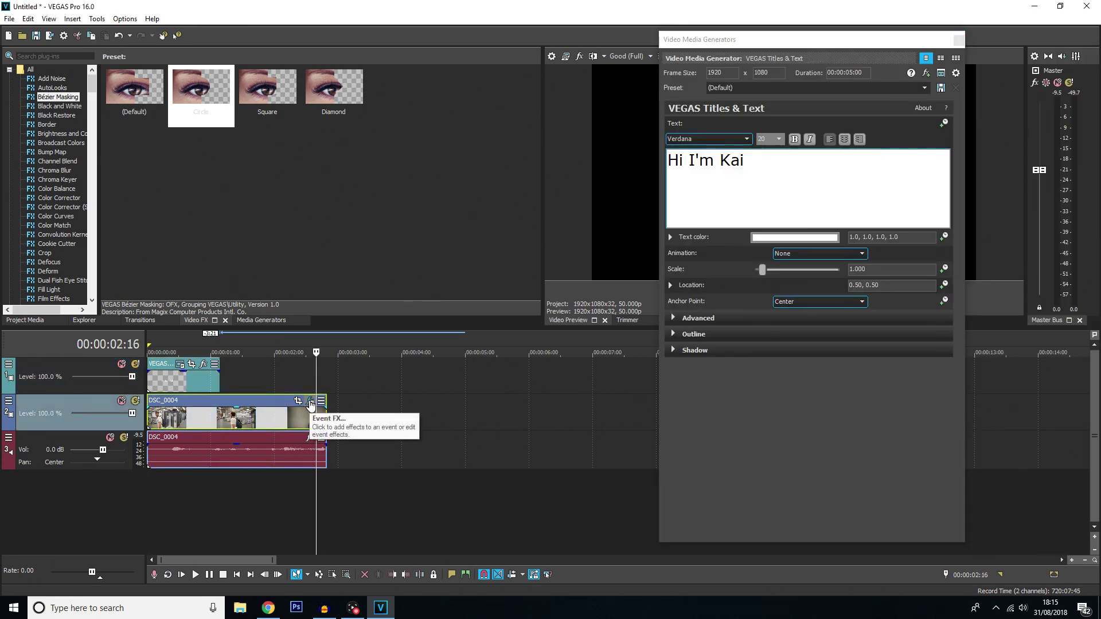
# - Open DSC_0004's effect settings and enable Animate on the title's Location
pyautogui.click(310, 404)
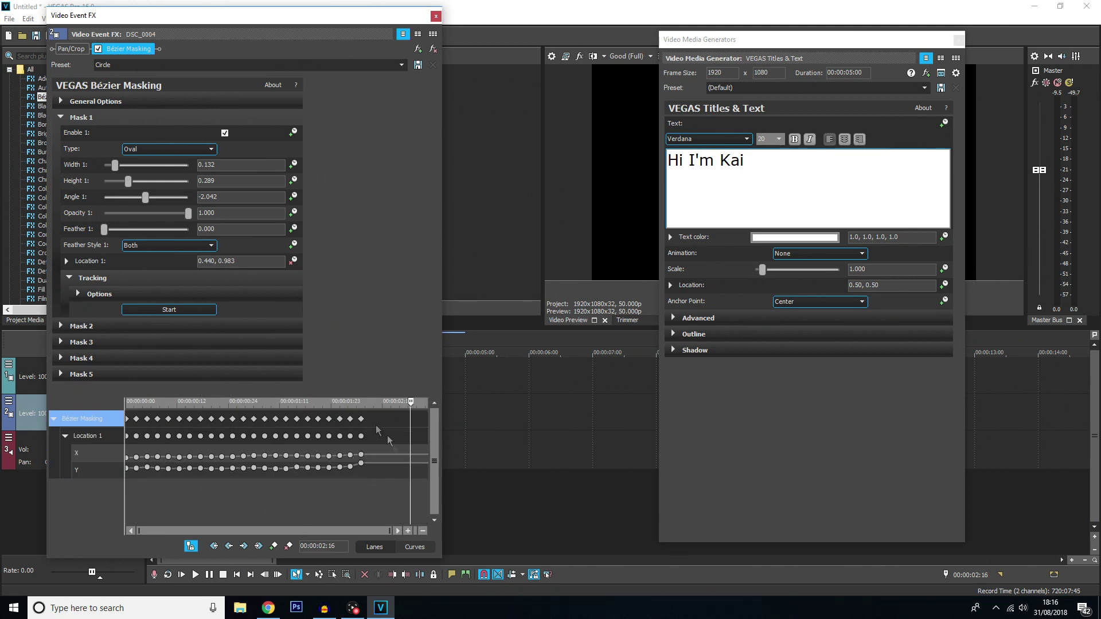
pyautogui.click(777, 380)
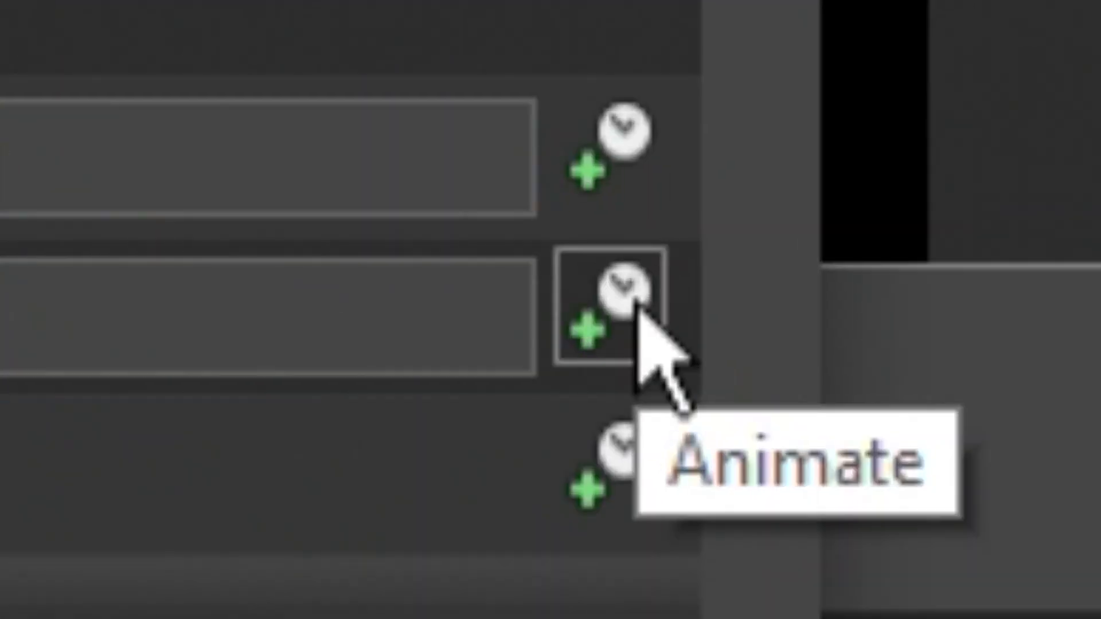
pyautogui.click(891, 293)
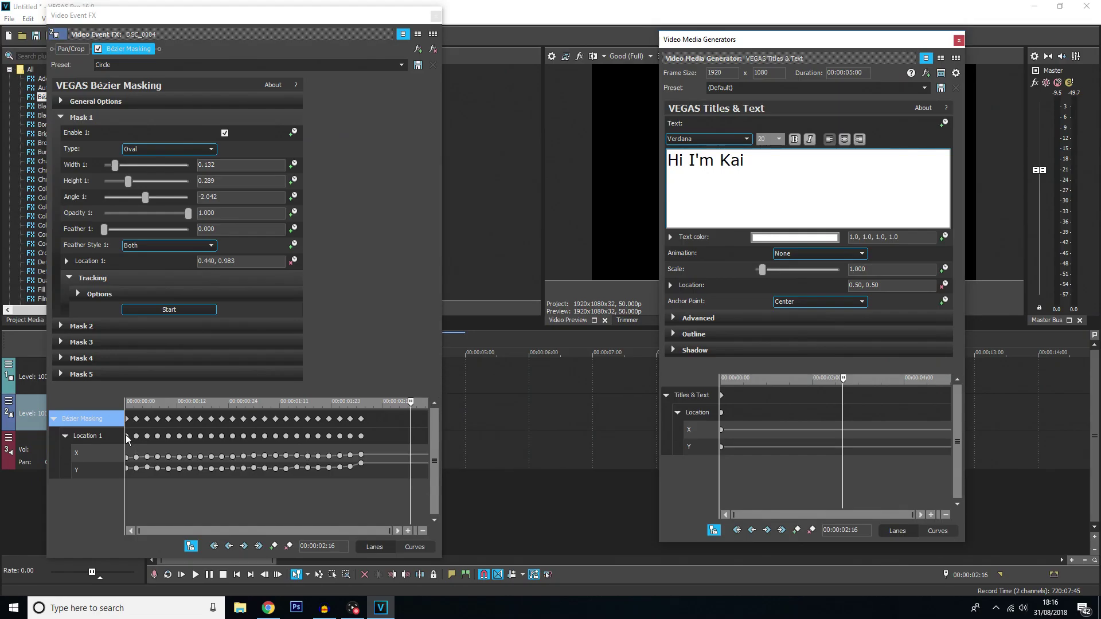
pyautogui.click(126, 436)
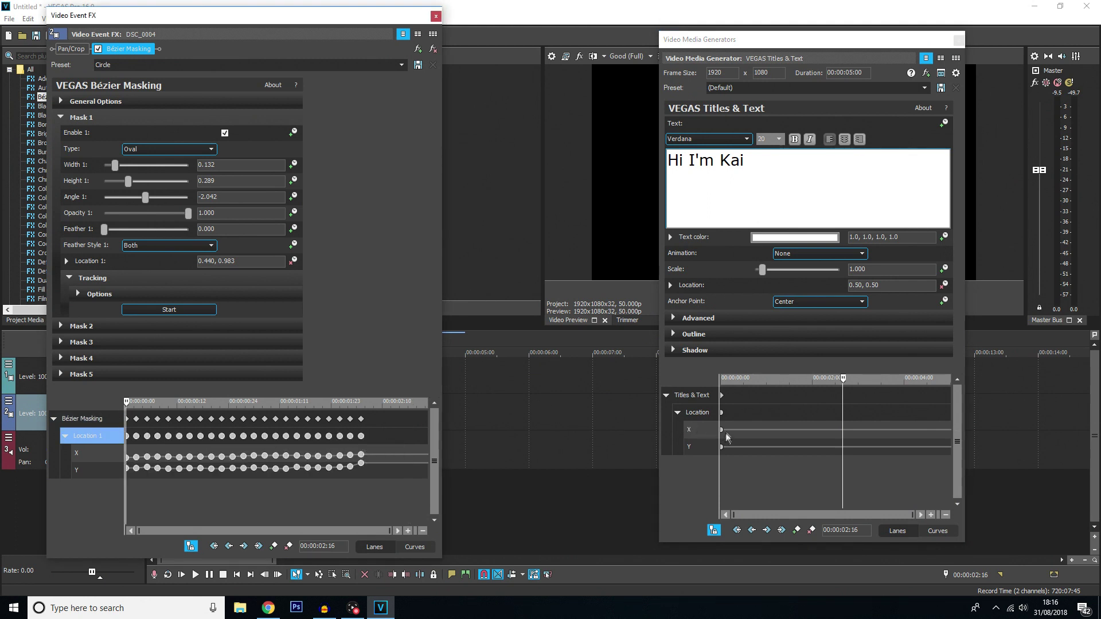
pyautogui.click(722, 413)
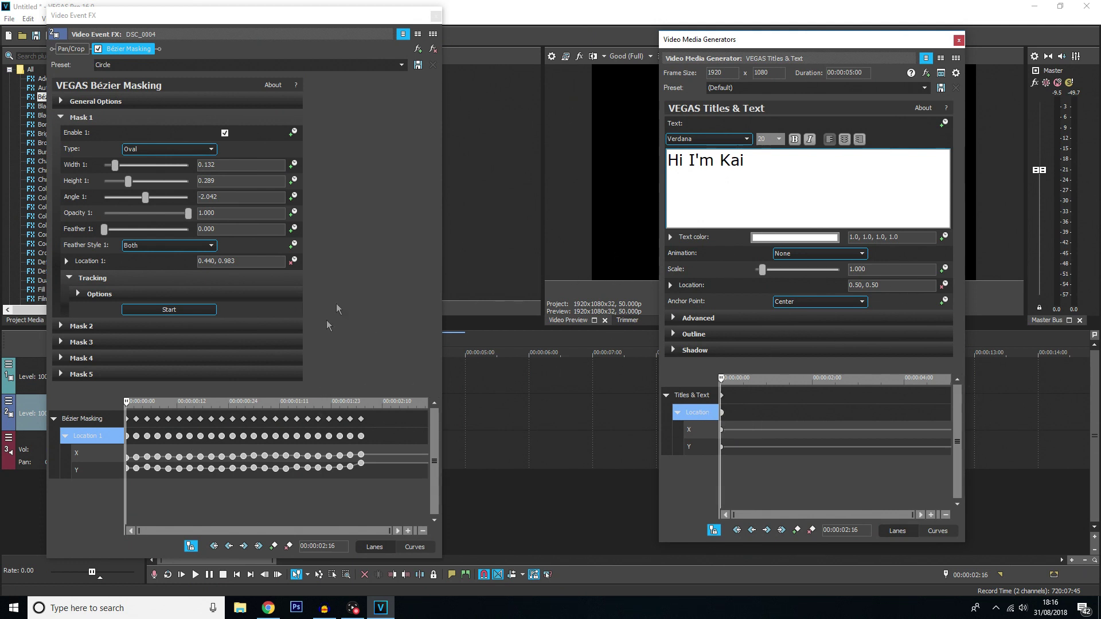
# - Paste the mask's frame-0 Location 1 value (0.24, 0.66) into the title Location
pyautogui.click(127, 402)
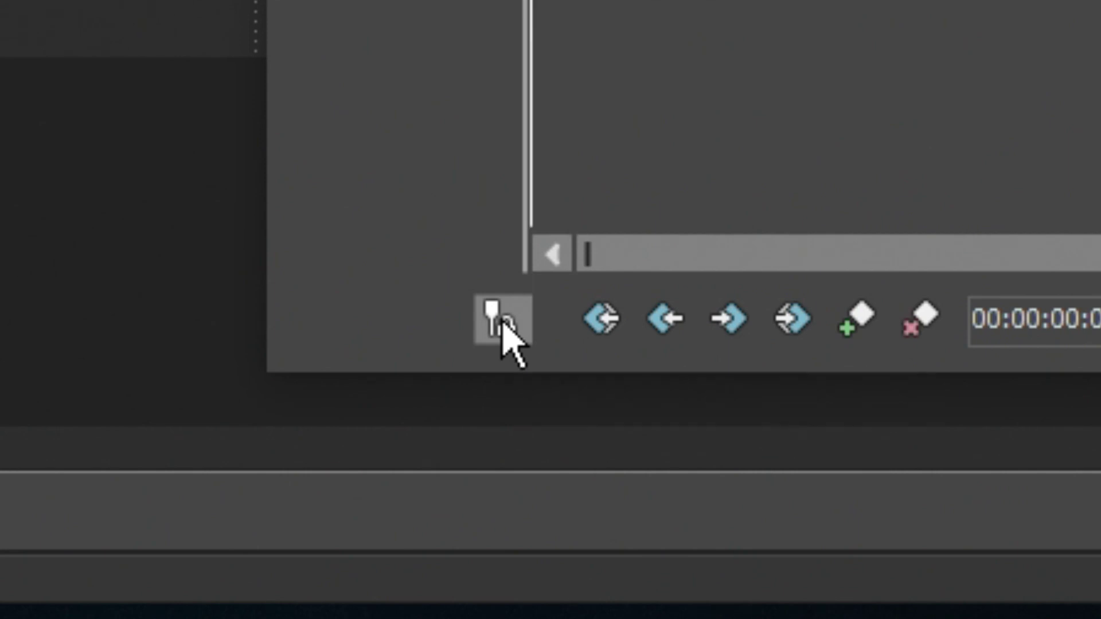
pyautogui.click(504, 324)
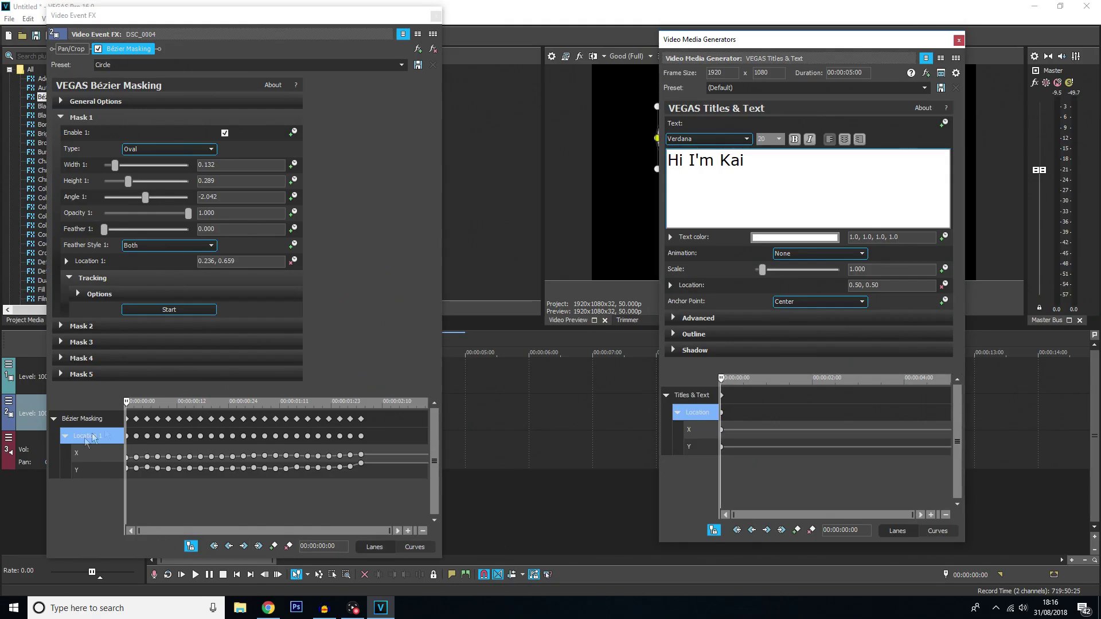
pyautogui.moveTo(126, 402); pyautogui.dragTo(260, 402)
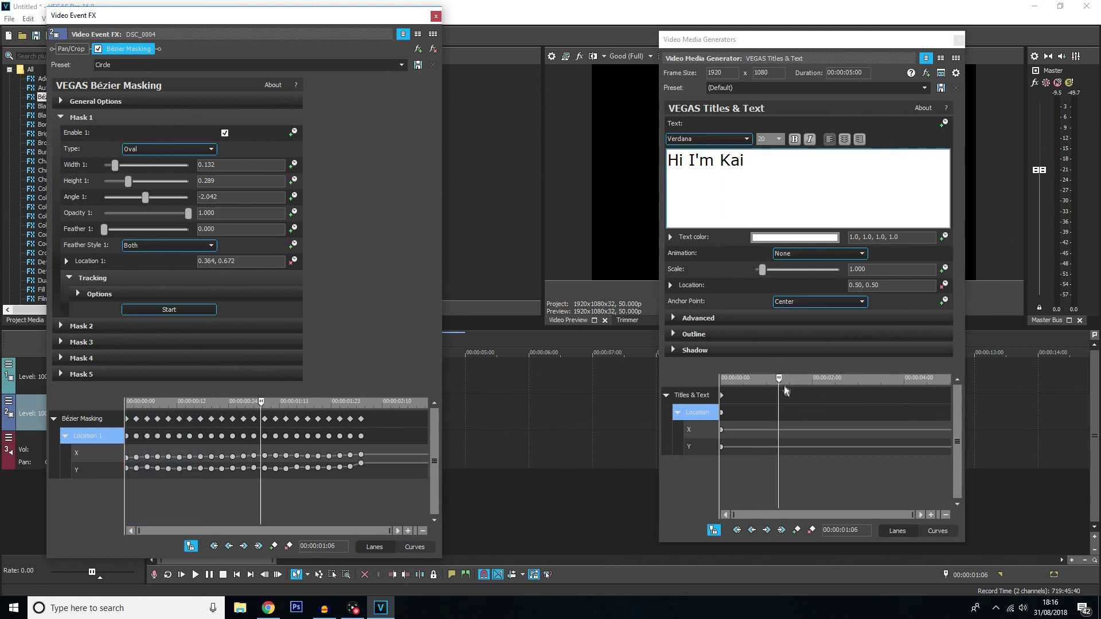
pyautogui.click(130, 420)
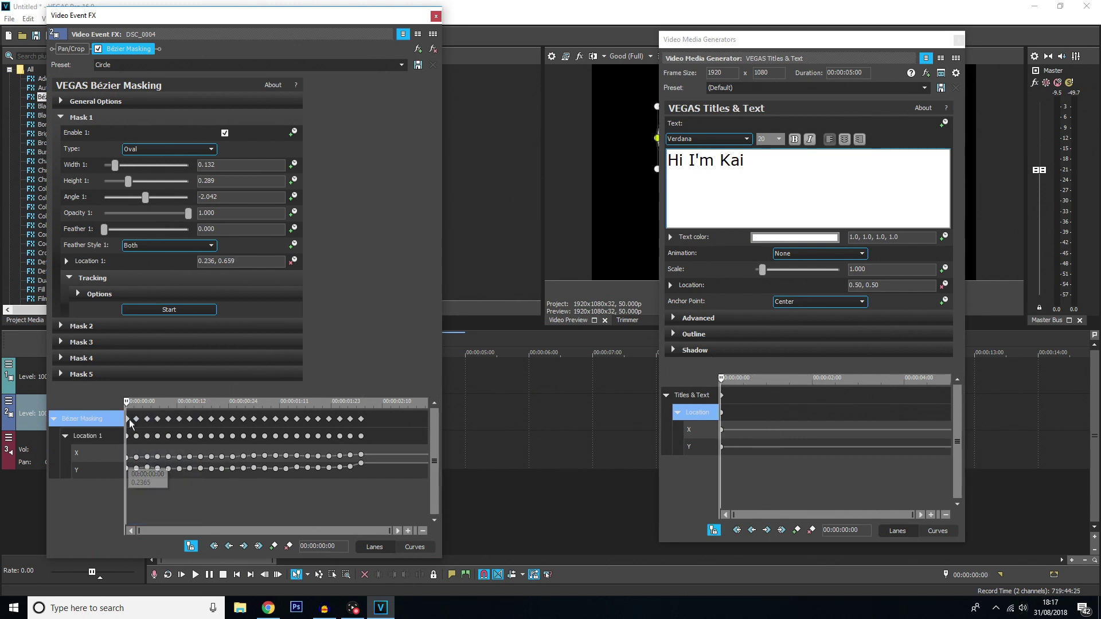
pyautogui.click(217, 261)
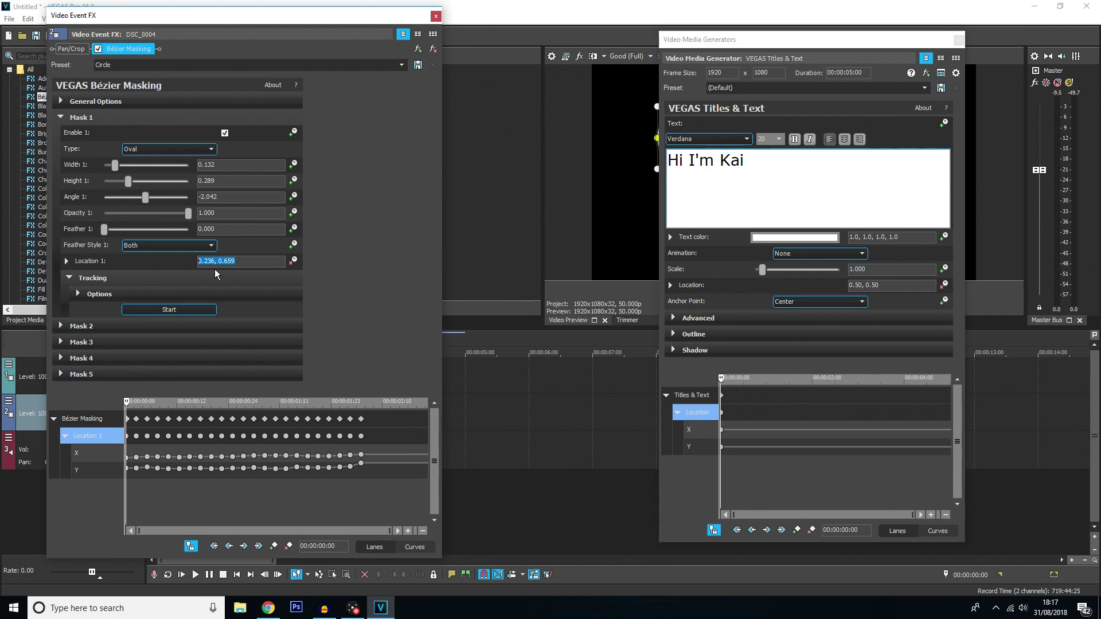
pyautogui.click(906, 285)
pyautogui.hotkey('ctrl', 'v')
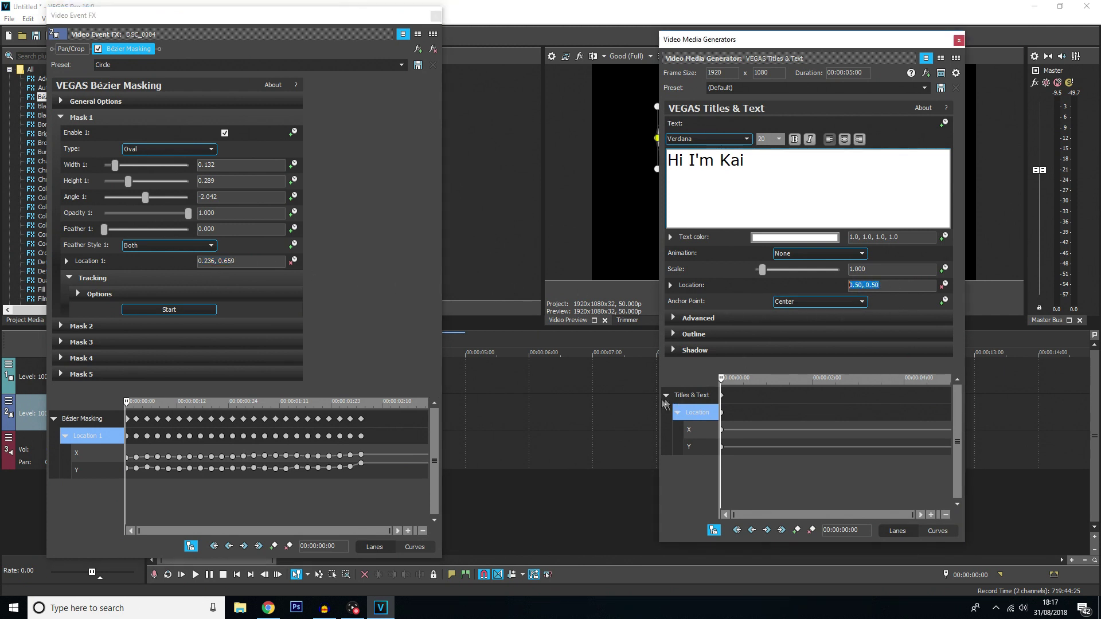
pyautogui.click(126, 408)
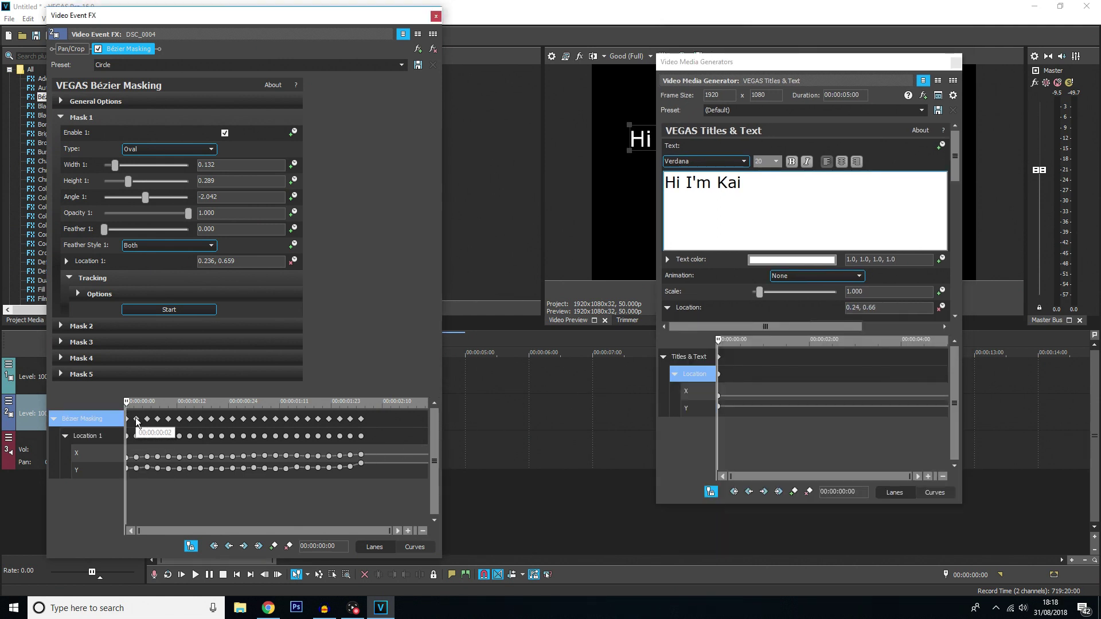
# - Copy the next mask keyframe's position 0.278, 0.675 into the title Location
pyautogui.click(137, 420)
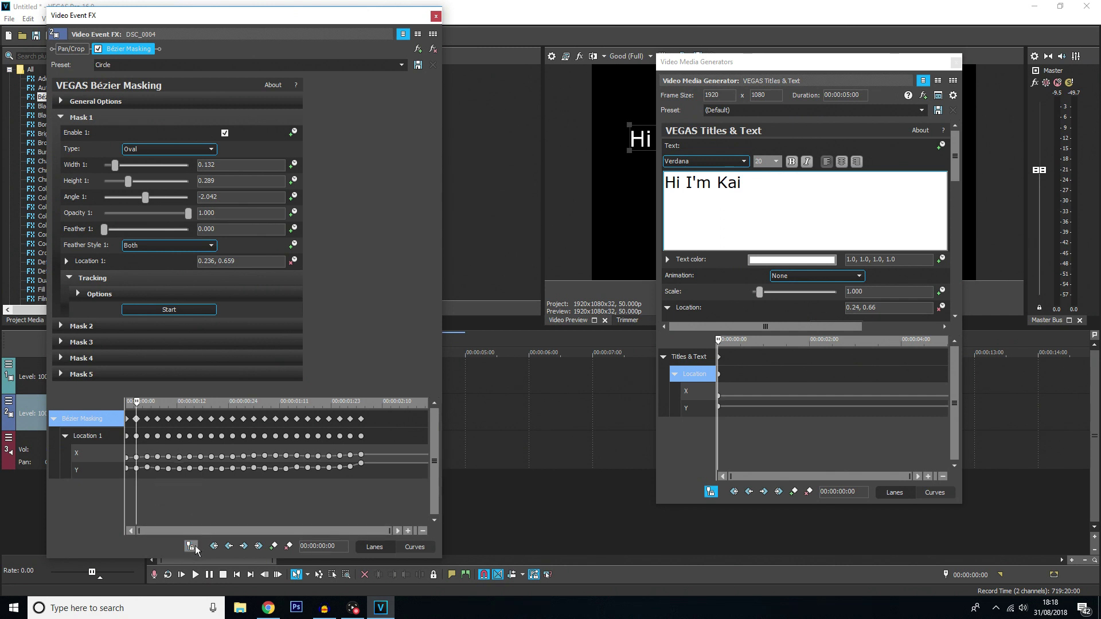
pyautogui.click(191, 546)
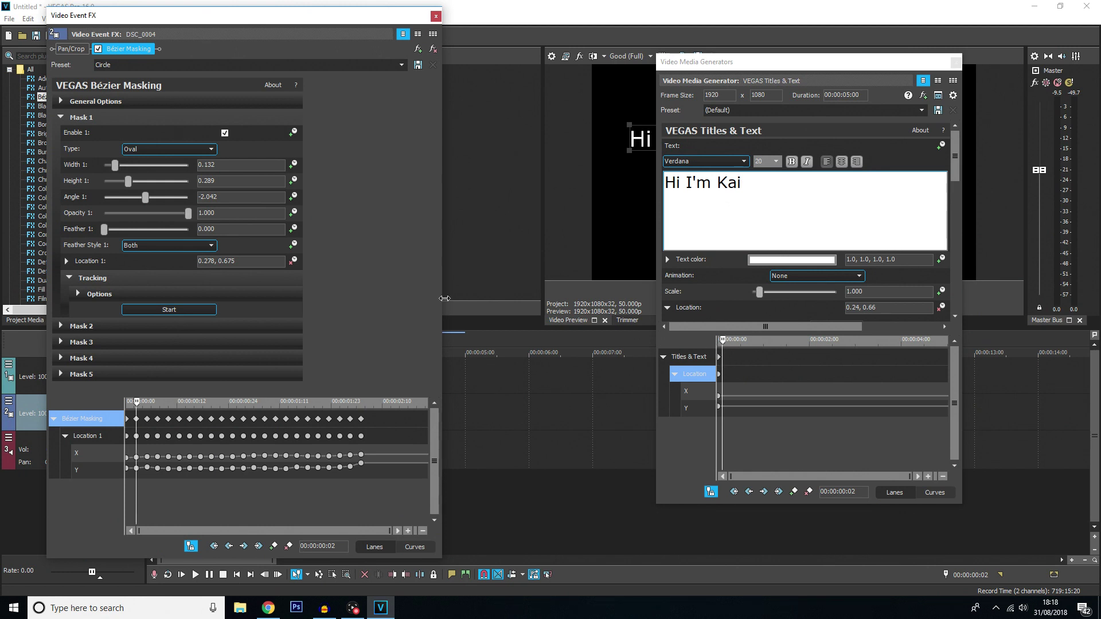
pyautogui.click(86, 436)
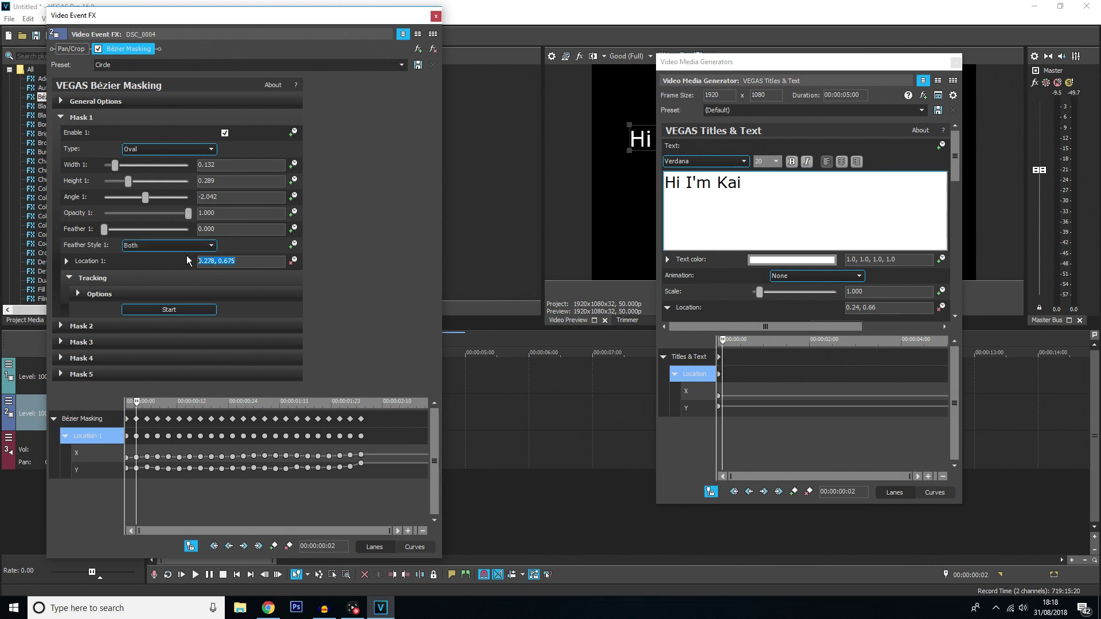
pyautogui.click(886, 306)
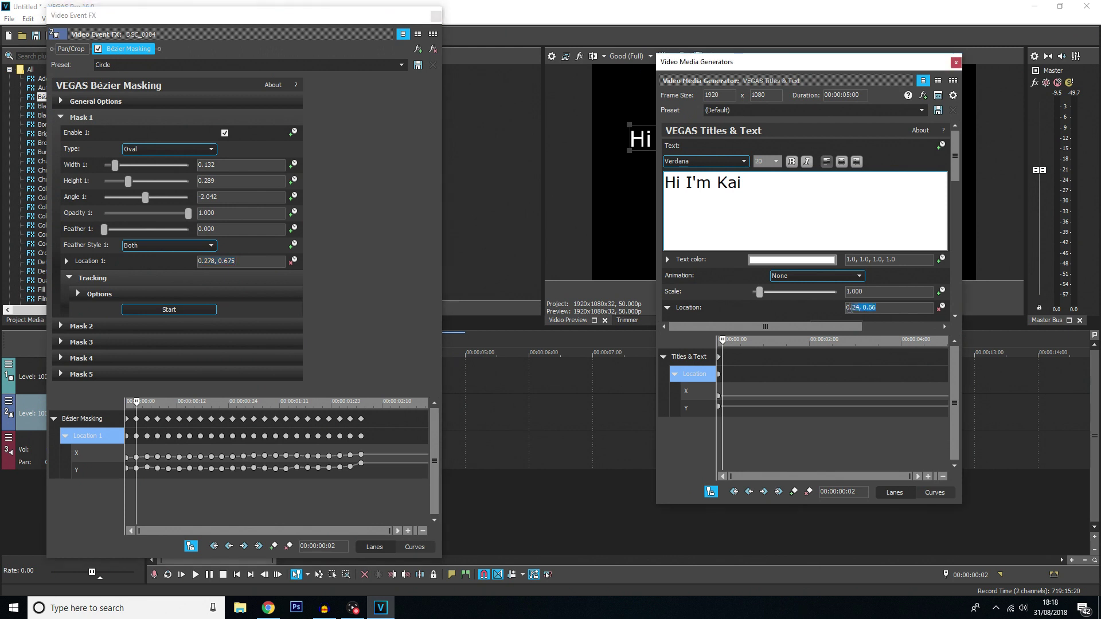
pyautogui.write('0.278, 0.675')
# - Copy the following mask keyframe's position 0.291, 0.713 into the title Location
pyautogui.click(147, 419)
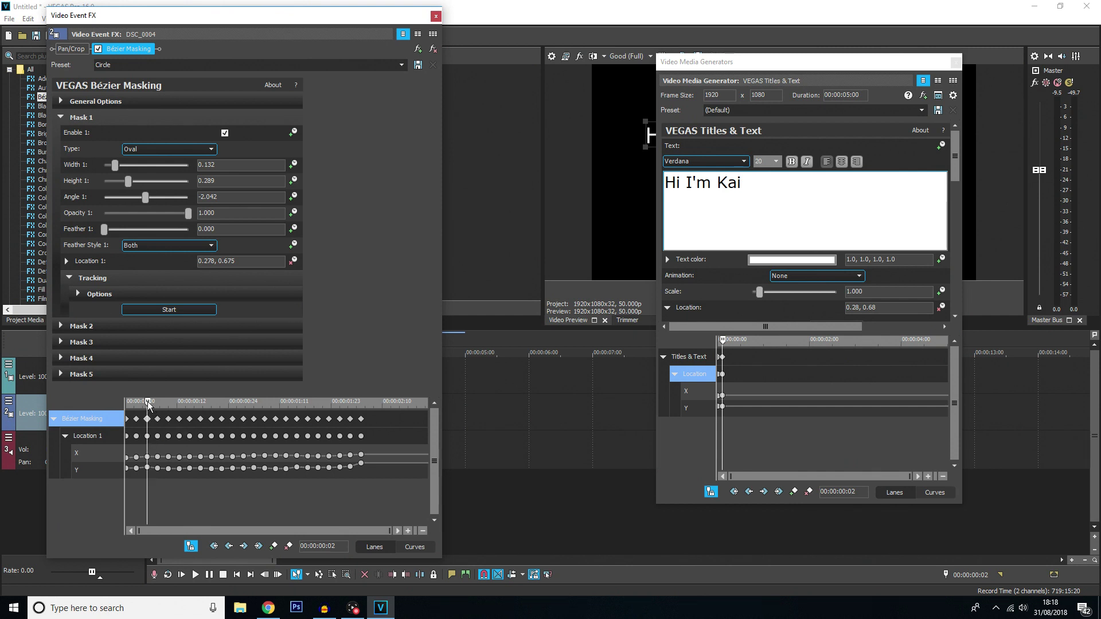
pyautogui.press('Right')
pyautogui.press('Right')
pyautogui.press('Right')
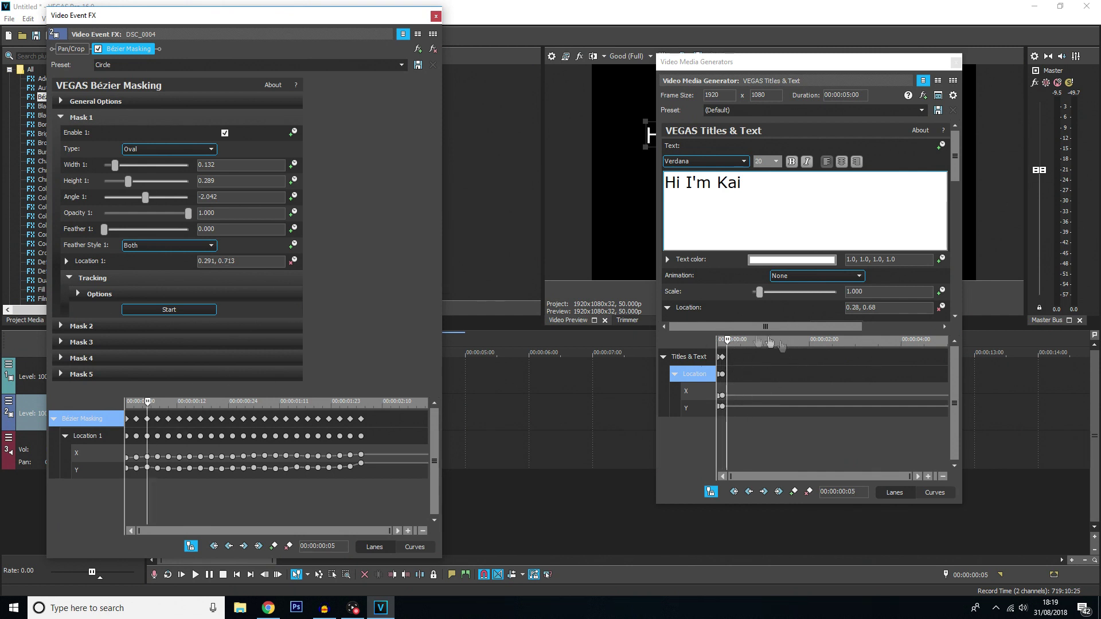
pyautogui.moveTo(258, 262); pyautogui.dragTo(197, 259)
pyautogui.hotkey('ctrl', 'c')
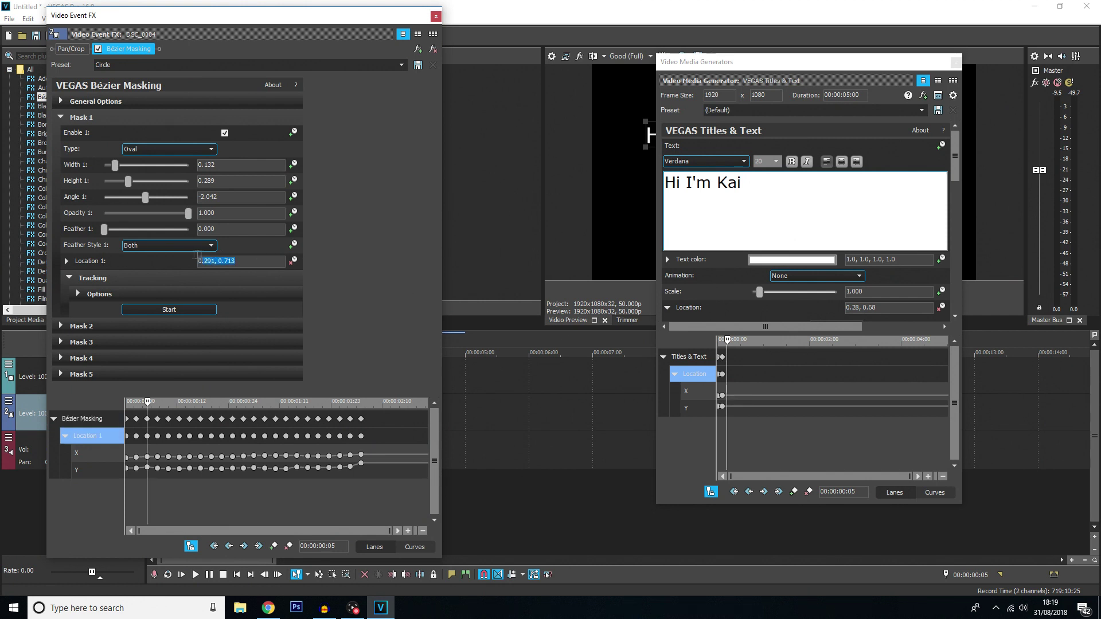
pyautogui.tripleClick(895, 305)
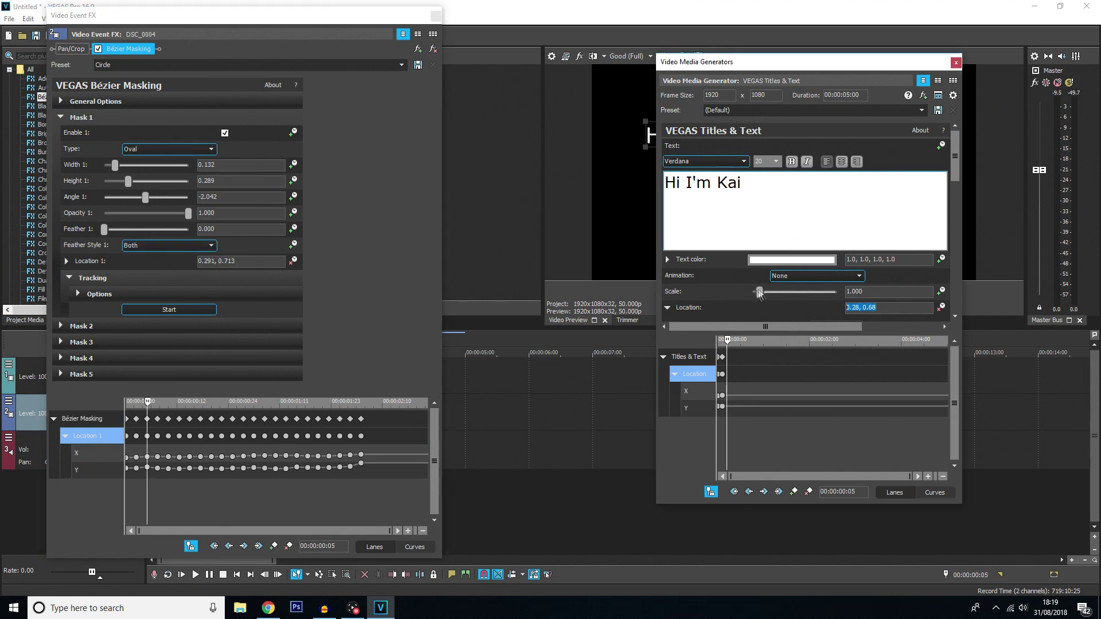
pyautogui.hotkey('ctrl', 'v')
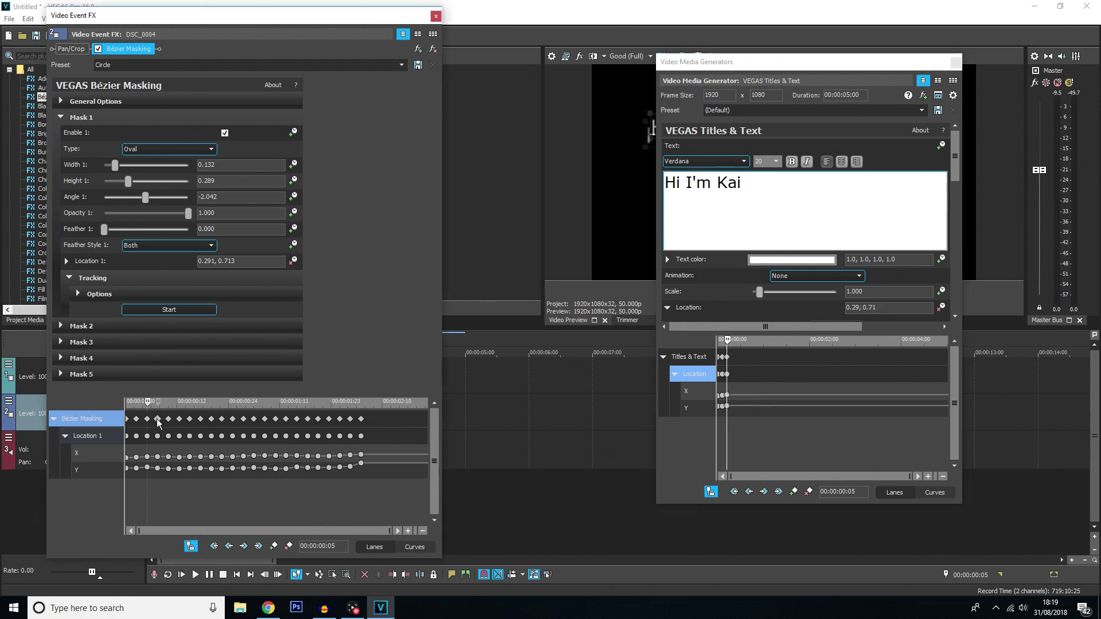
# - Key the title location at the mask keyframes at frames 7, 10, 12 and 15
pyautogui.click(158, 419)
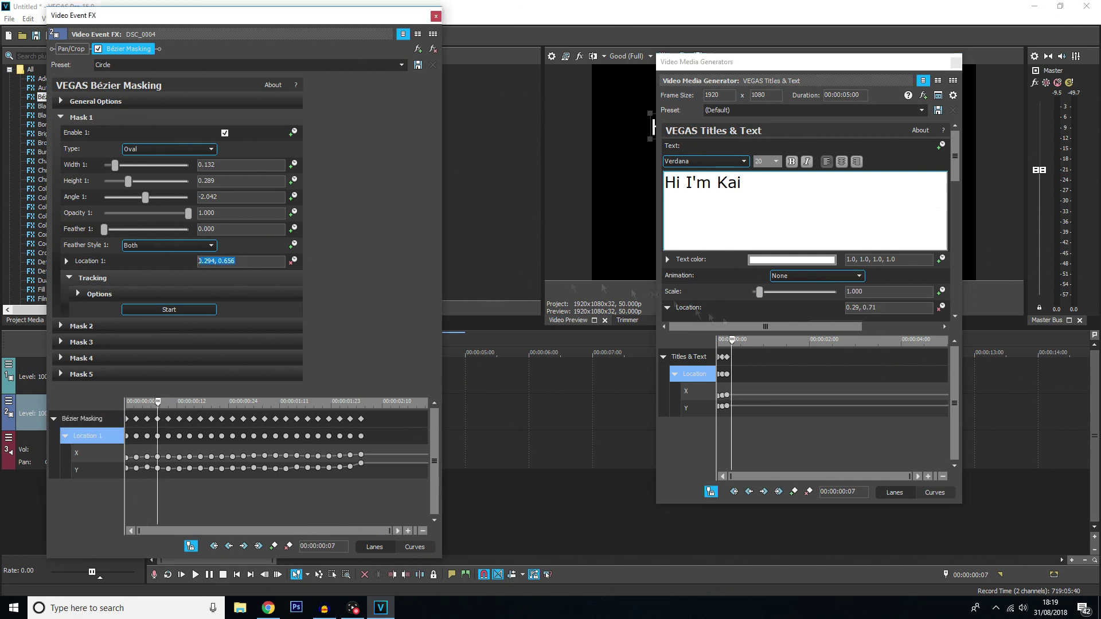
pyautogui.click(168, 419)
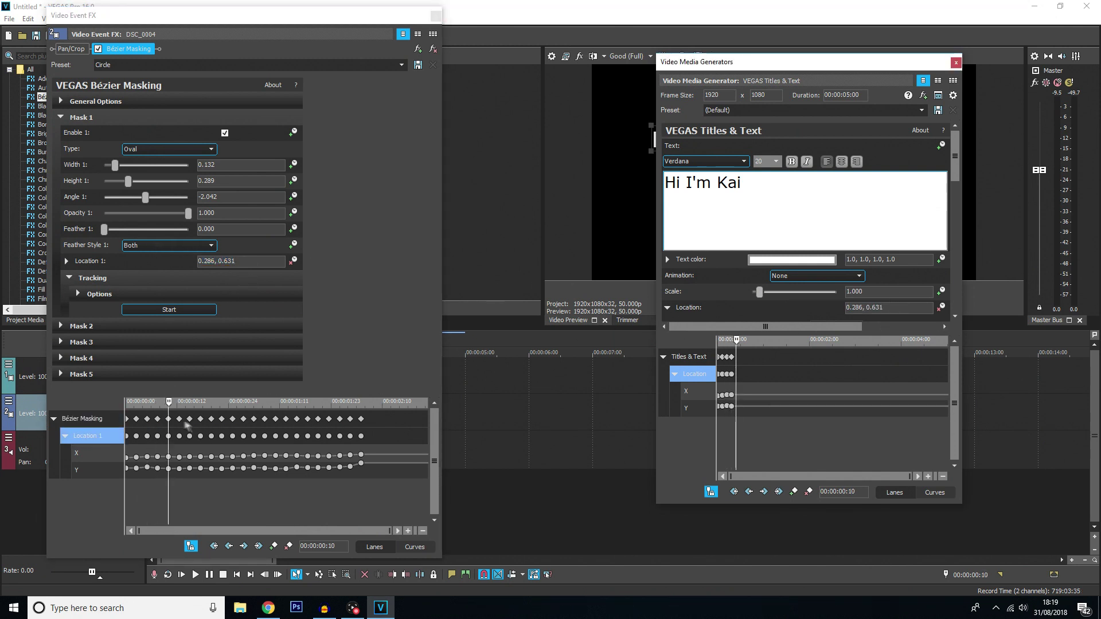
pyautogui.click(178, 419)
pyautogui.click(751, 305)
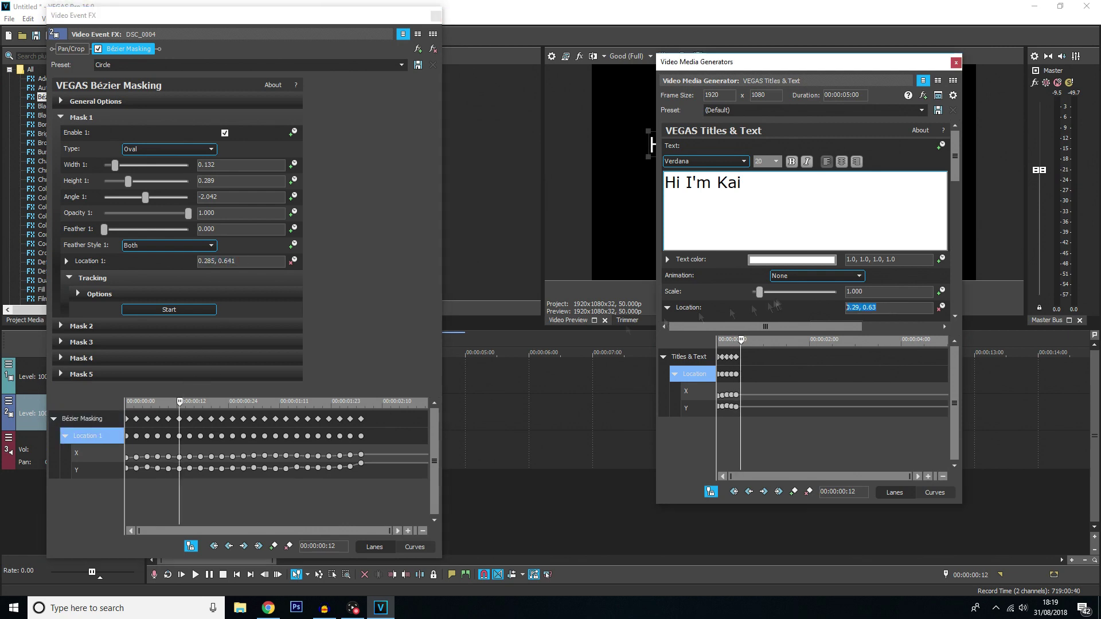
pyautogui.click(189, 419)
pyautogui.click(232, 419)
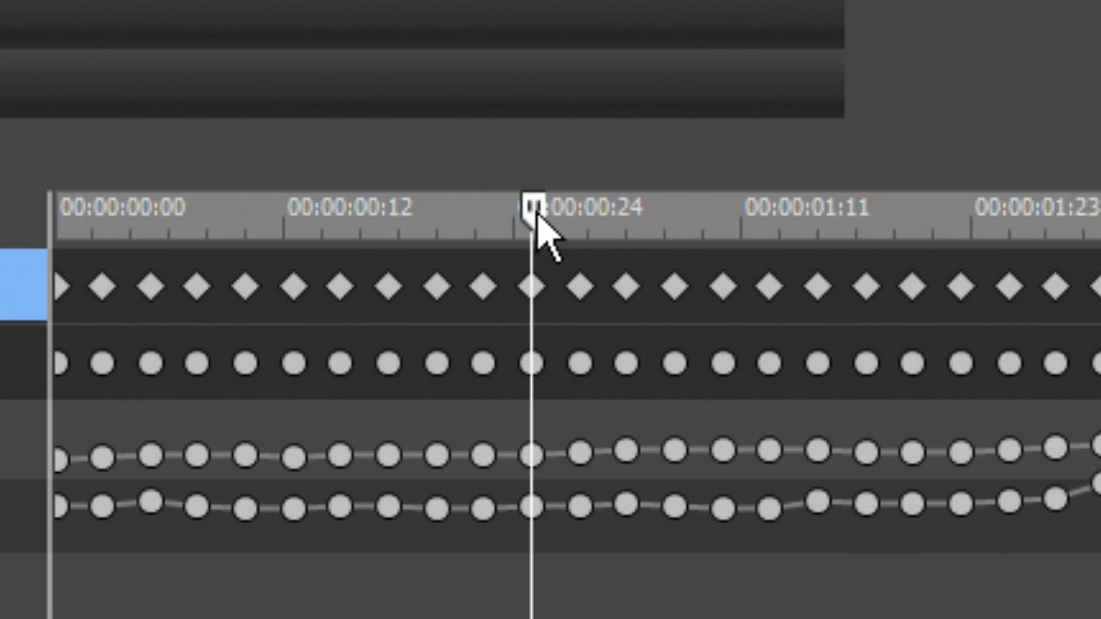
# - Copy the mask's one-second Location 1 value into the title Location keyframe
pyautogui.click(540, 226)
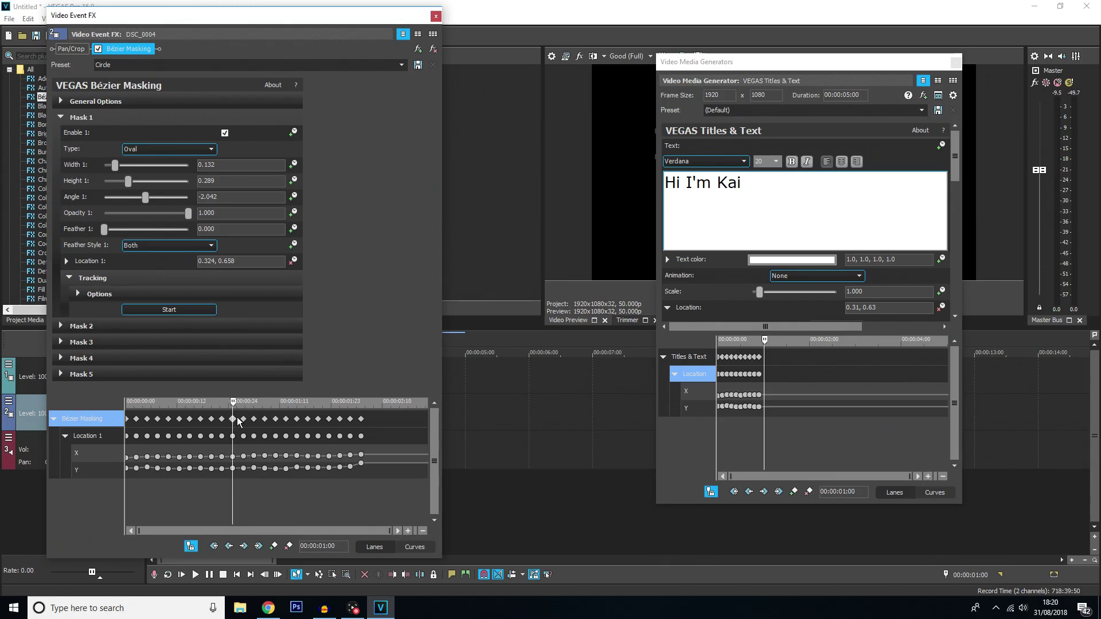
pyautogui.scroll(5, 239, 421)
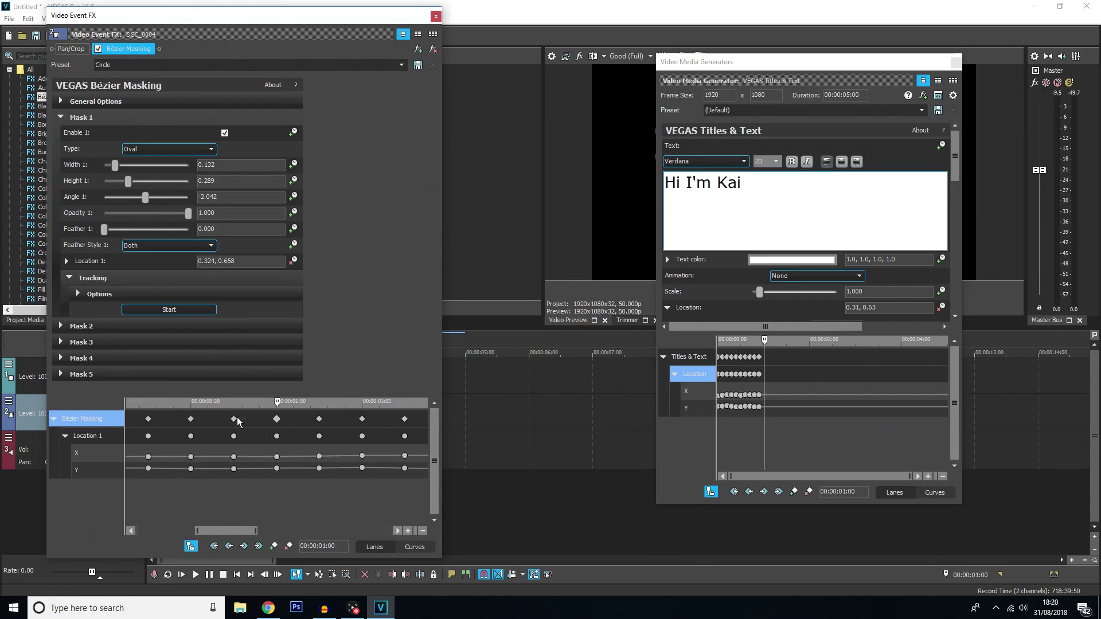
pyautogui.click(283, 418)
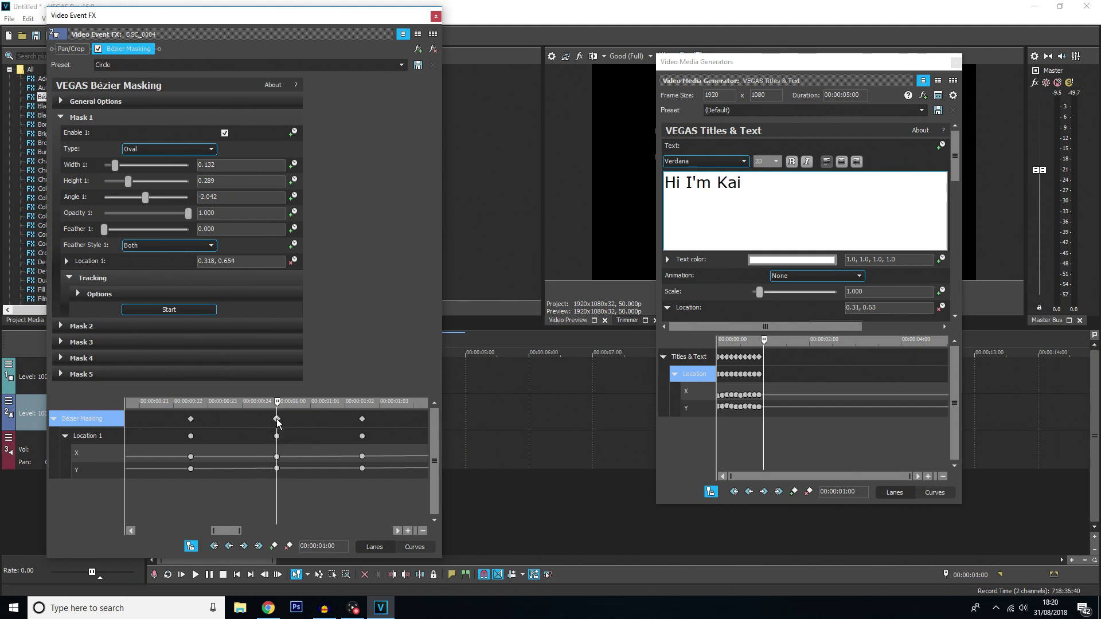
pyautogui.moveTo(248, 261); pyautogui.dragTo(174, 250)
pyautogui.hotkey('ctrl', 'c')
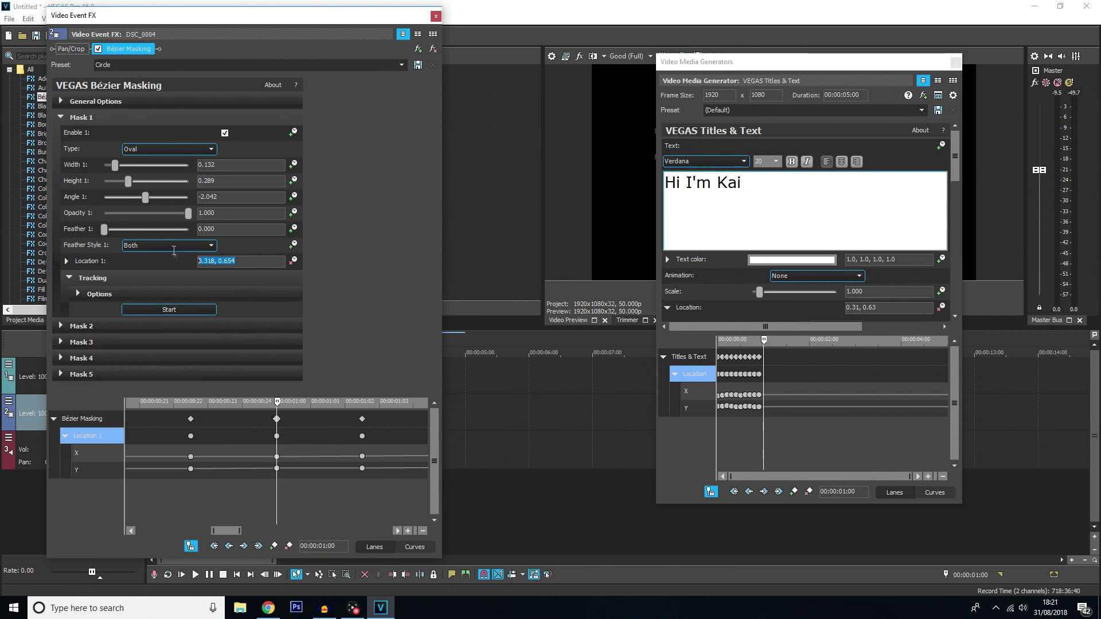
pyautogui.click(885, 307)
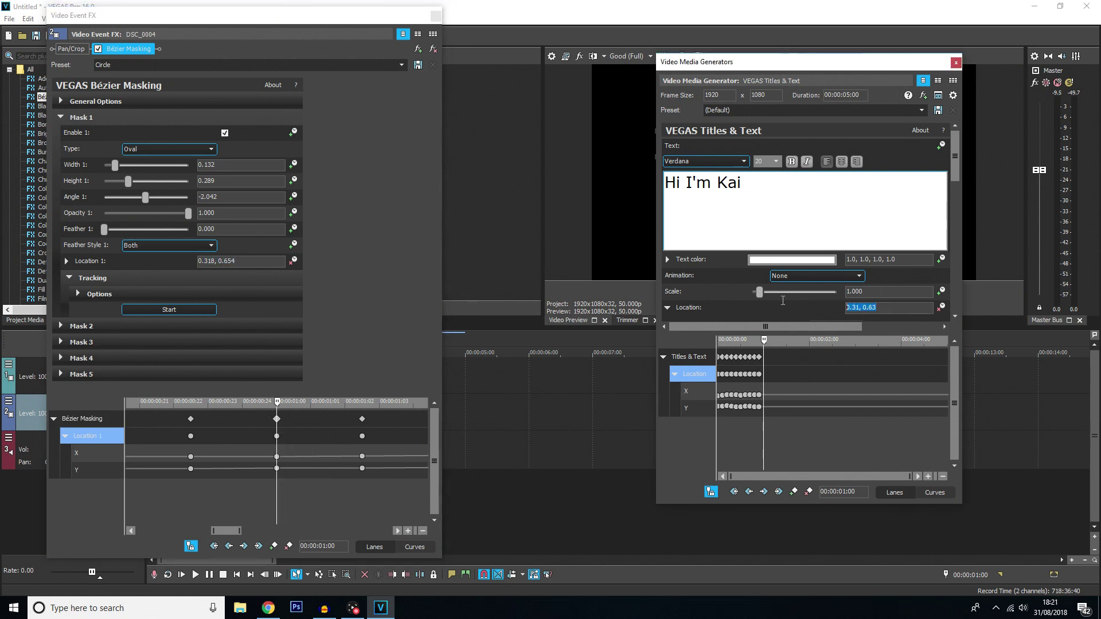
pyautogui.hotkey('ctrl', 'v')
# - Step the title keys through the mask keyframes at 1:02, 1:05 and 1:10
pyautogui.click(363, 435)
pyautogui.scroll(-3, 251, 535)
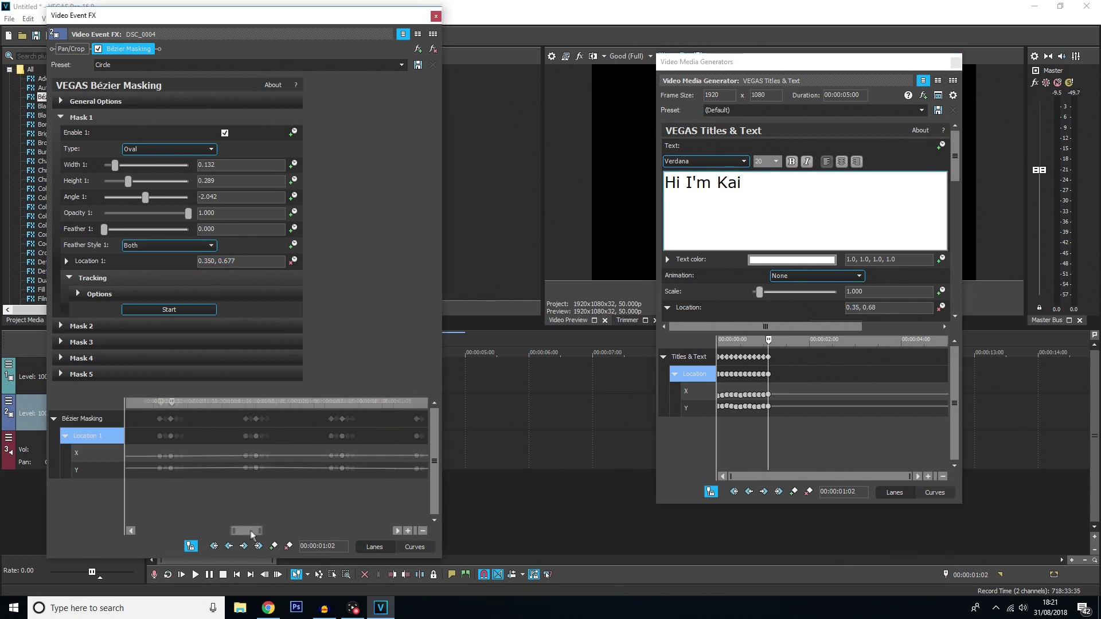
pyautogui.scroll(3, 251, 534)
pyautogui.click(239, 401)
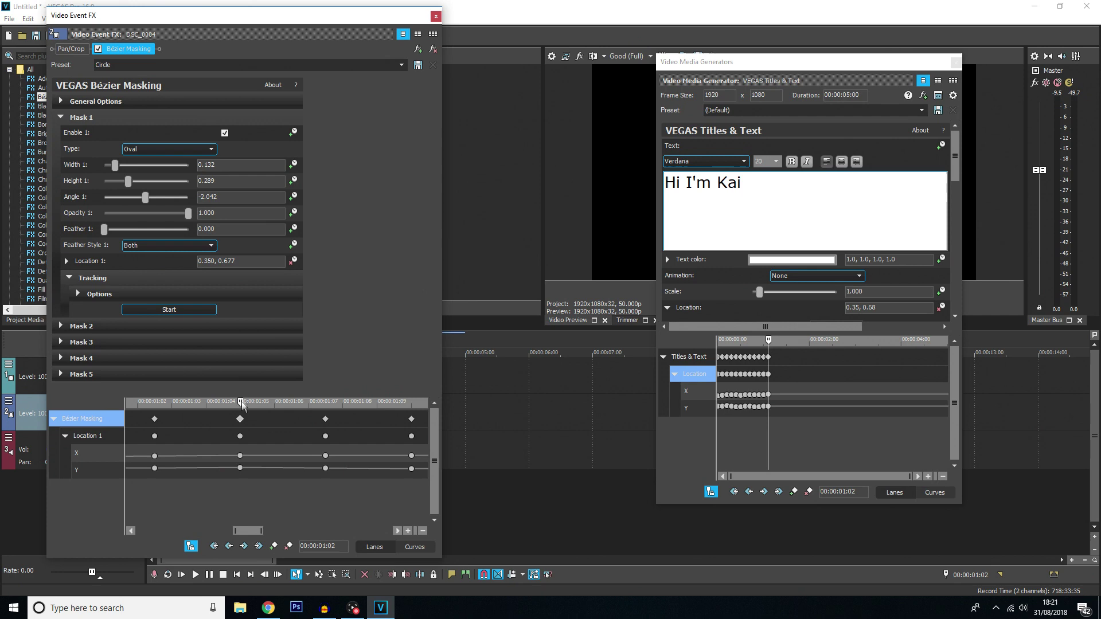
pyautogui.click(335, 419)
pyautogui.moveTo(214, 23); pyautogui.dragTo(503, 16)
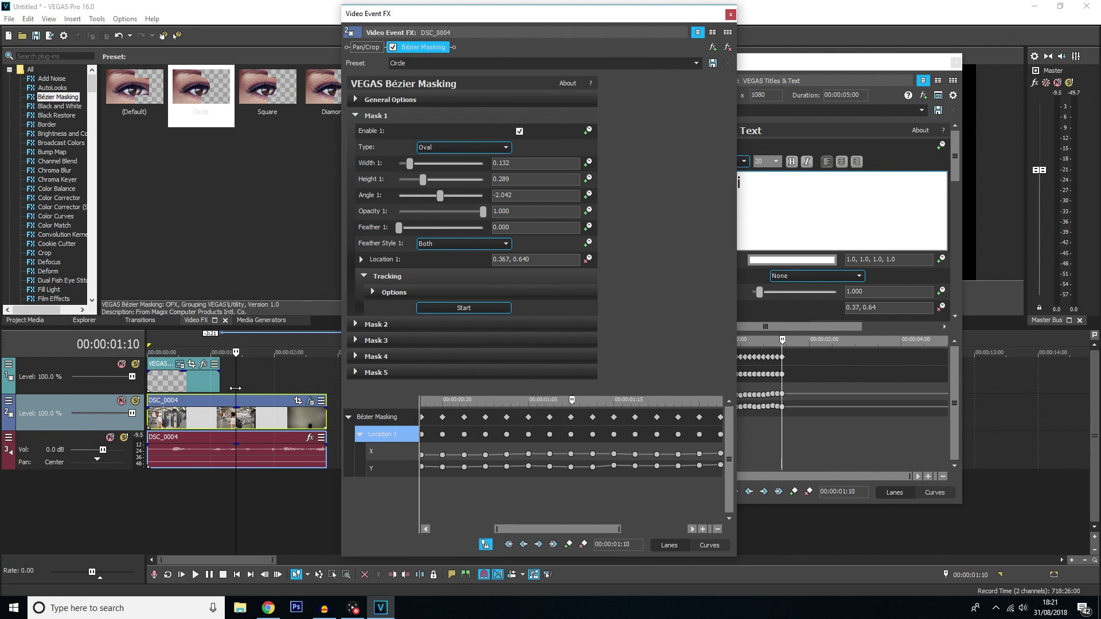
pyautogui.scroll(-2, 563, 430)
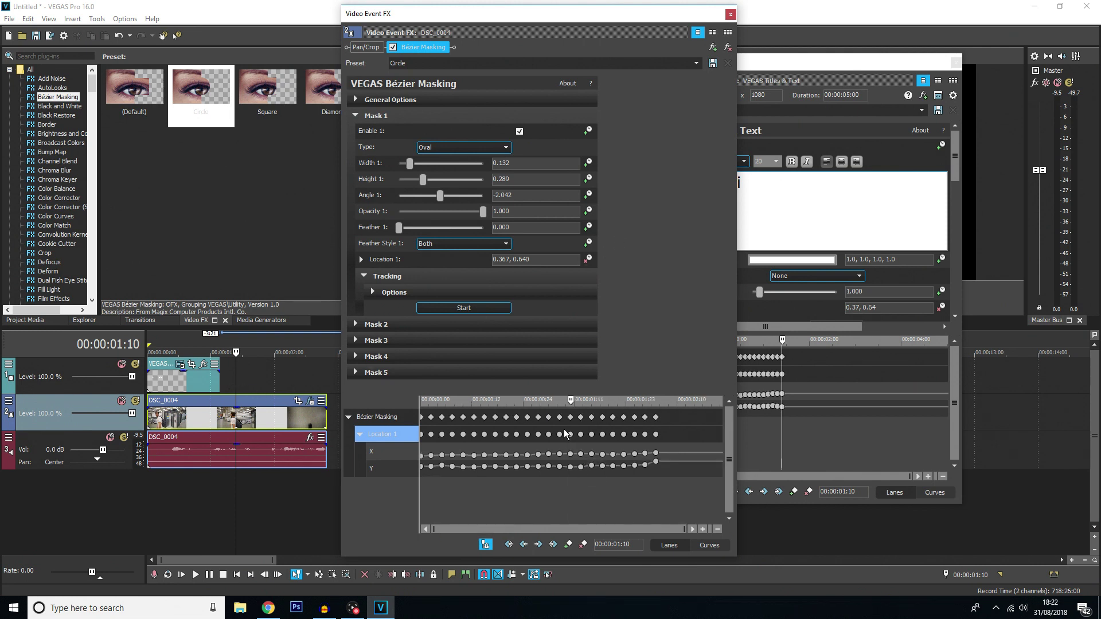
pyautogui.moveTo(590, 434)
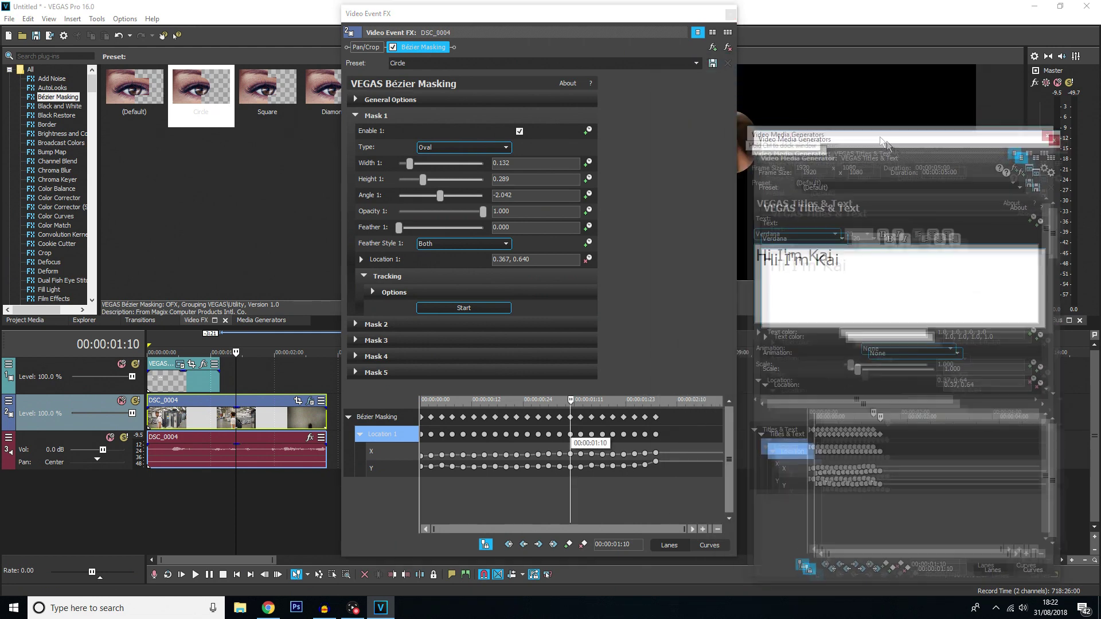
pyautogui.moveTo(614, 22); pyautogui.dragTo(512, 27)
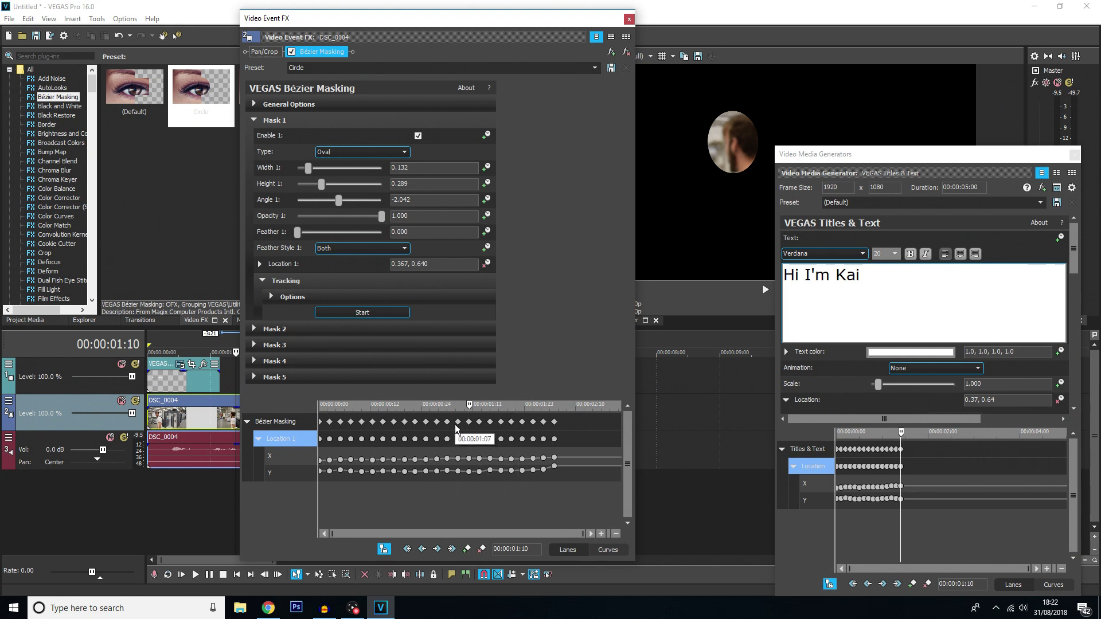
pyautogui.click(628, 18)
# - Close the title generator, preview the title tracking the face, then reopen the clip's effects
pyautogui.click(1000, 100)
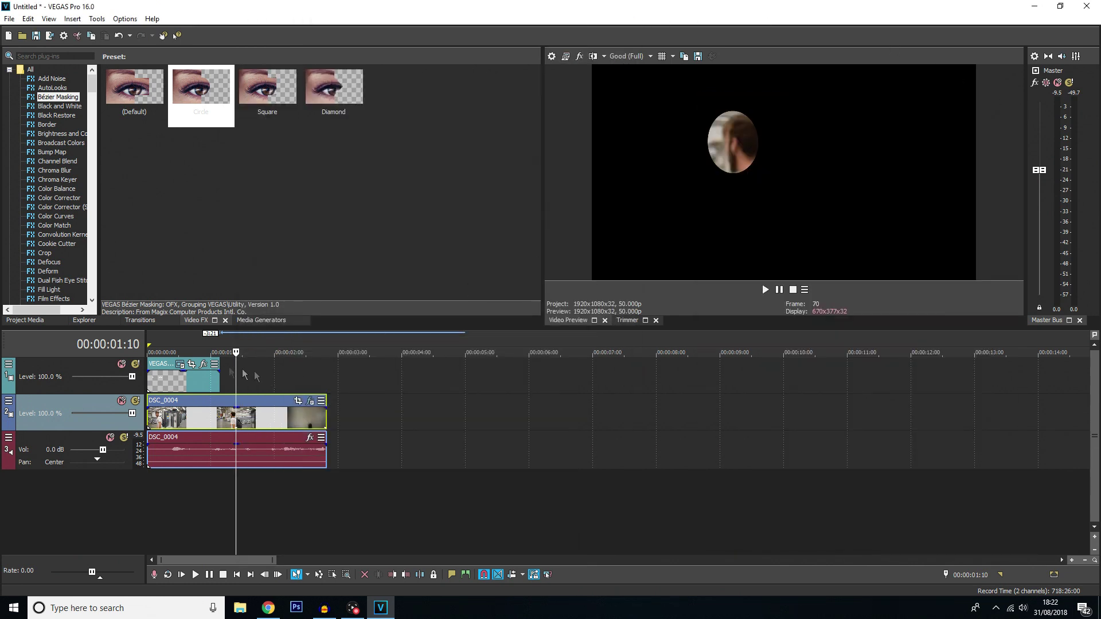
pyautogui.click(151, 382)
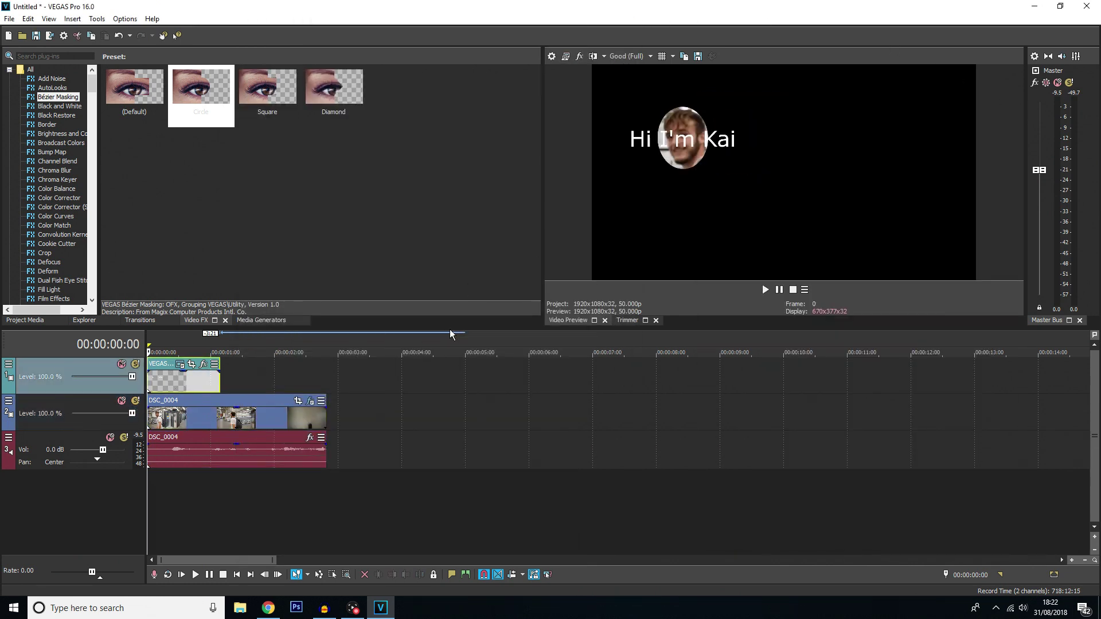
pyautogui.press('space')
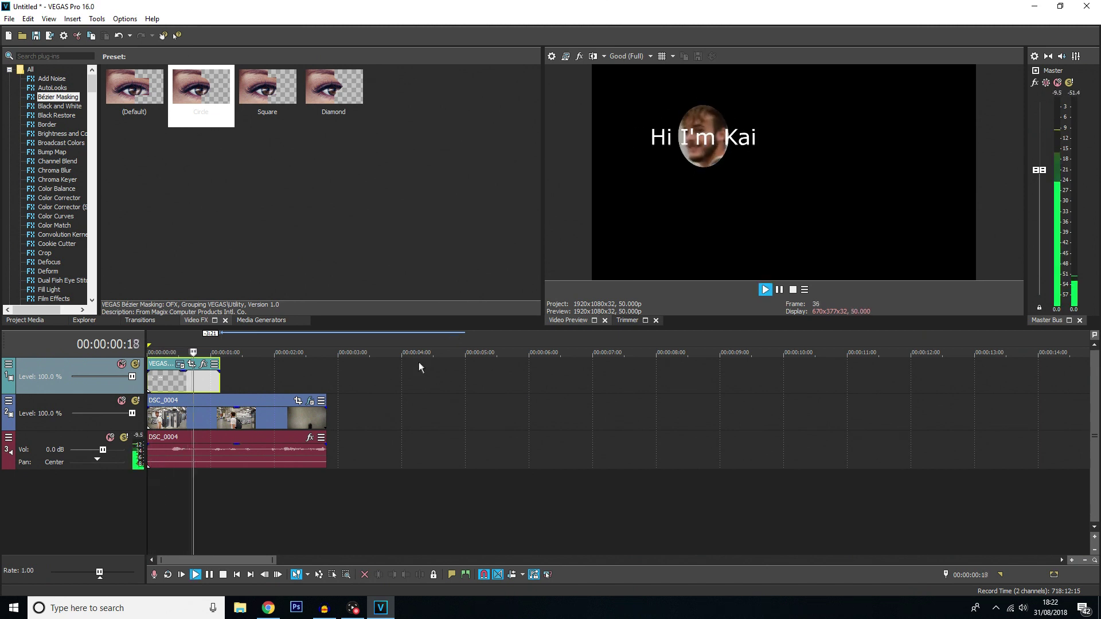
pyautogui.click(764, 288)
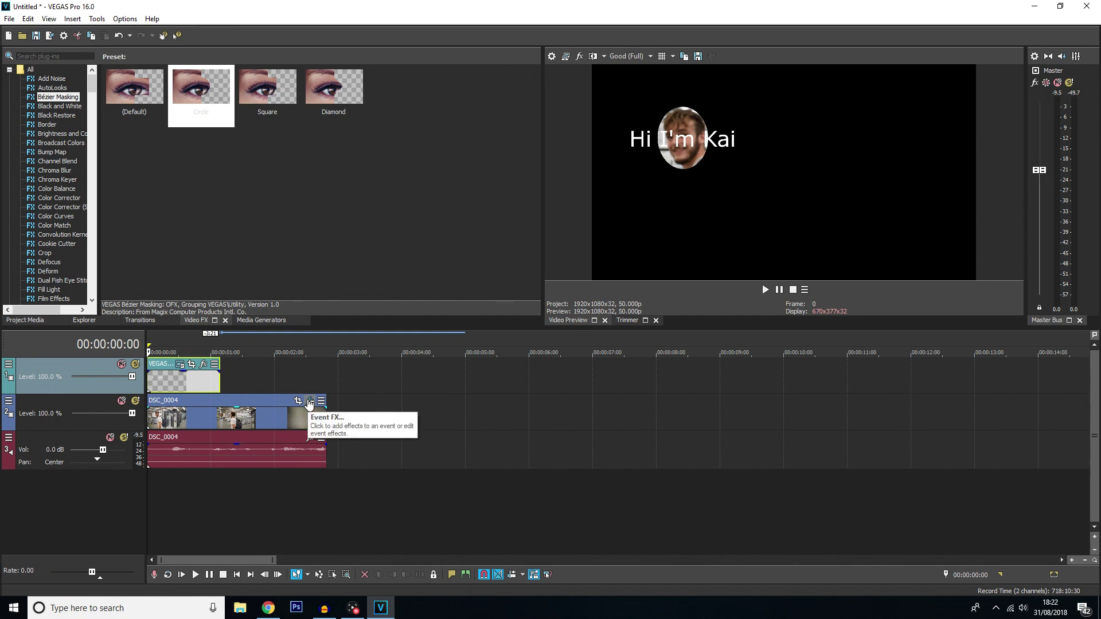
pyautogui.click(308, 402)
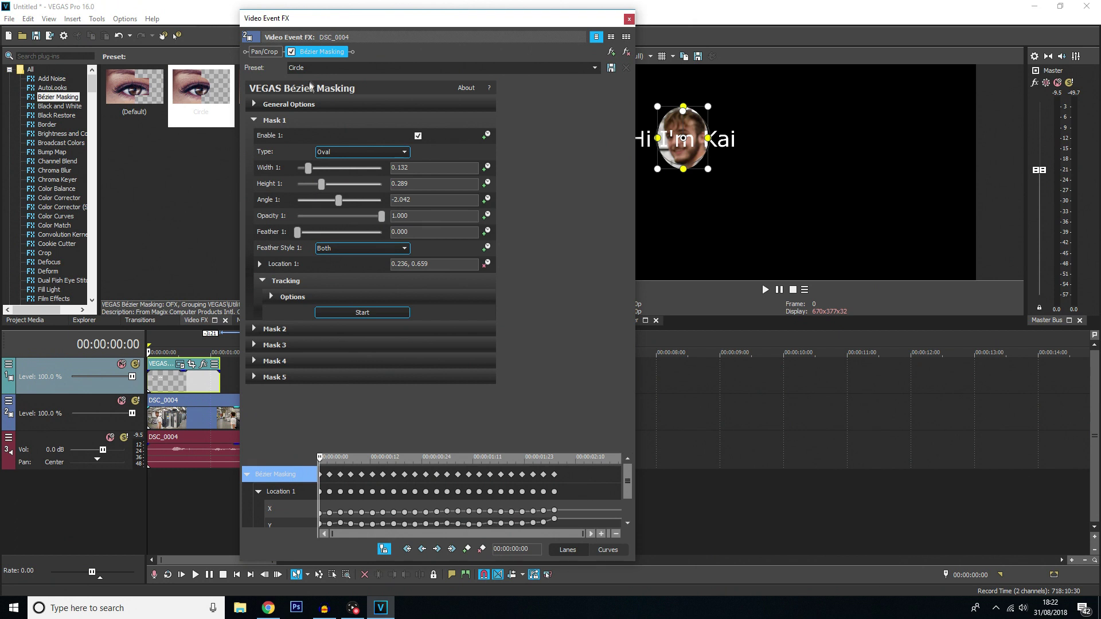
# - Disable and delete the Bézier Masking effect from the clip's Event FX
pyautogui.click(291, 52)
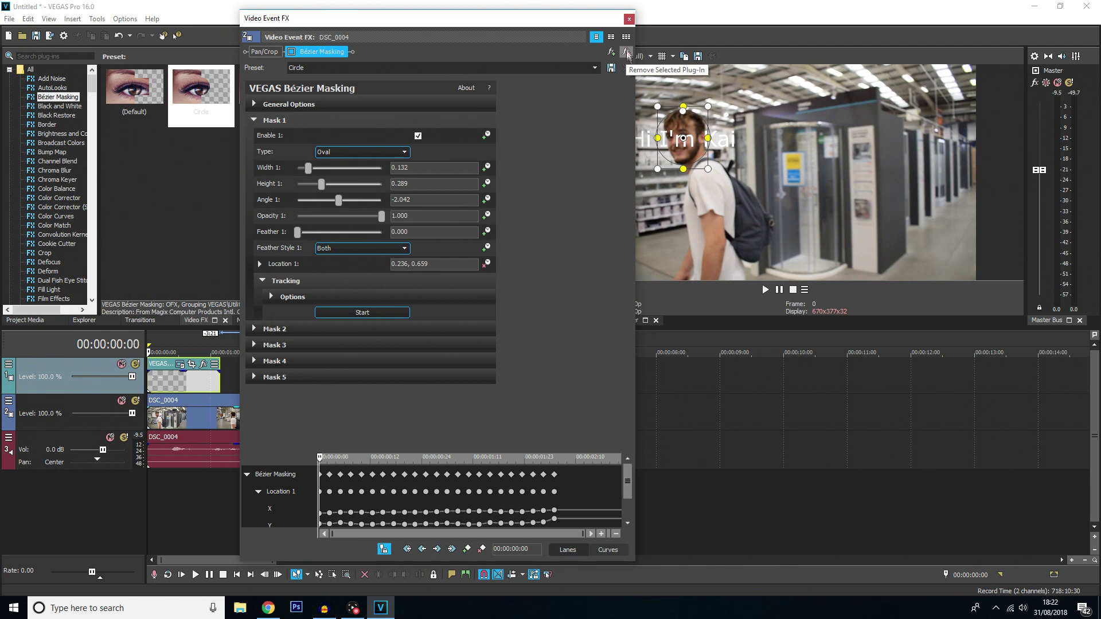
pyautogui.click(628, 54)
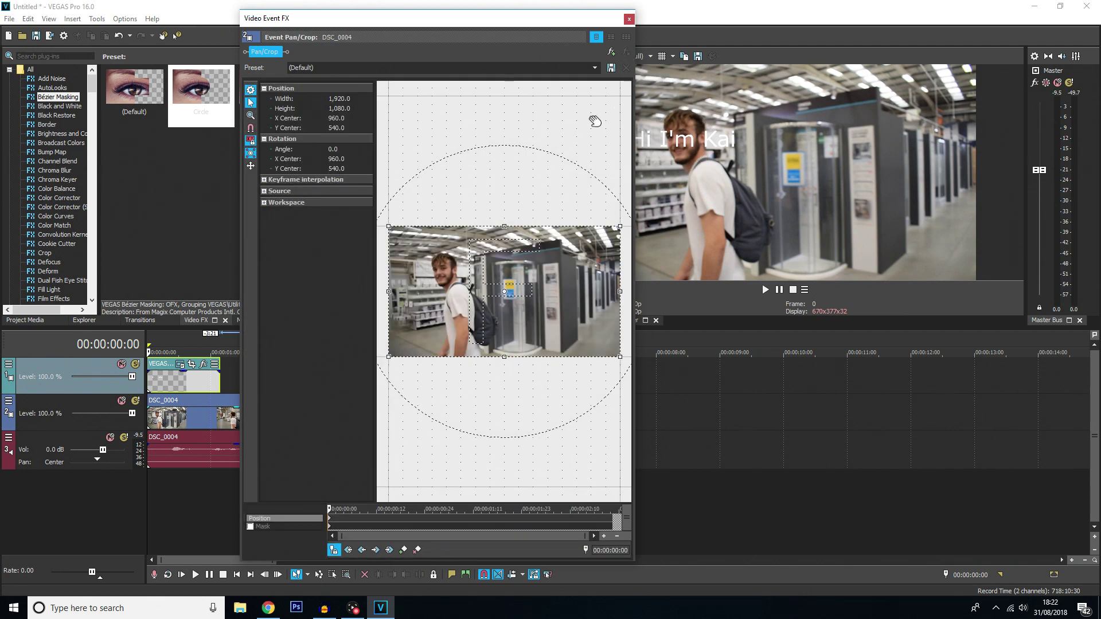
pyautogui.click(629, 19)
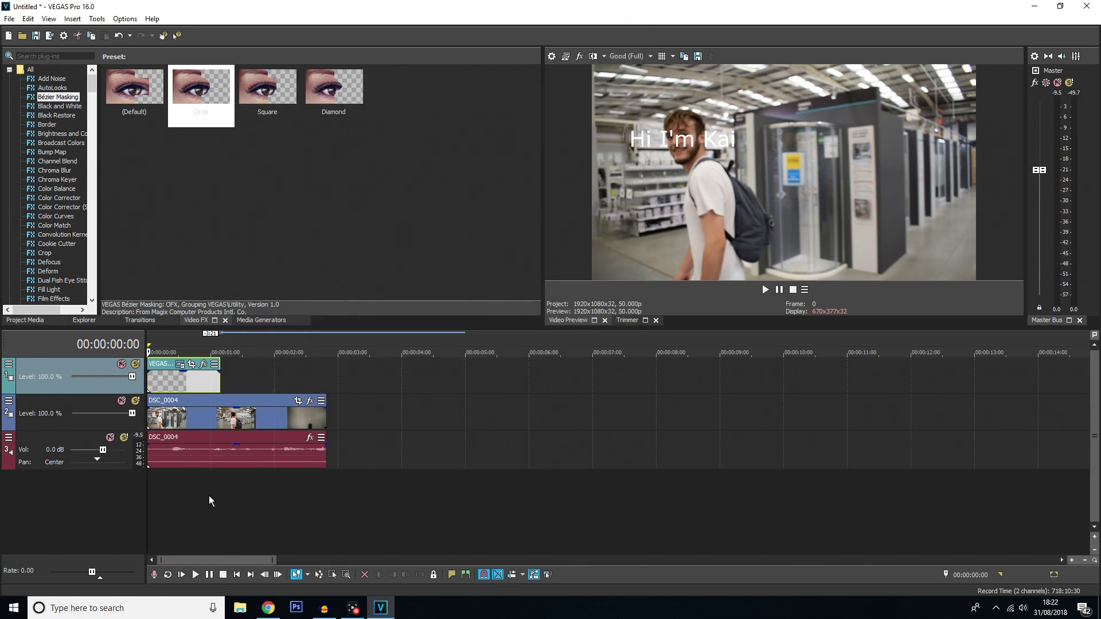
pyautogui.press('space')
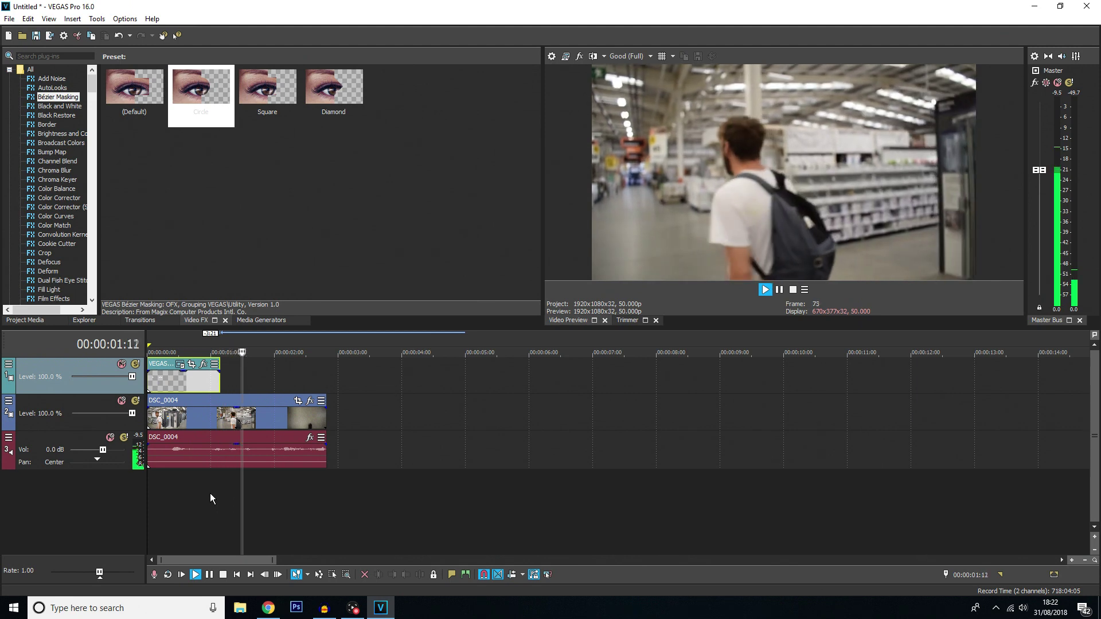
pyautogui.press('space')
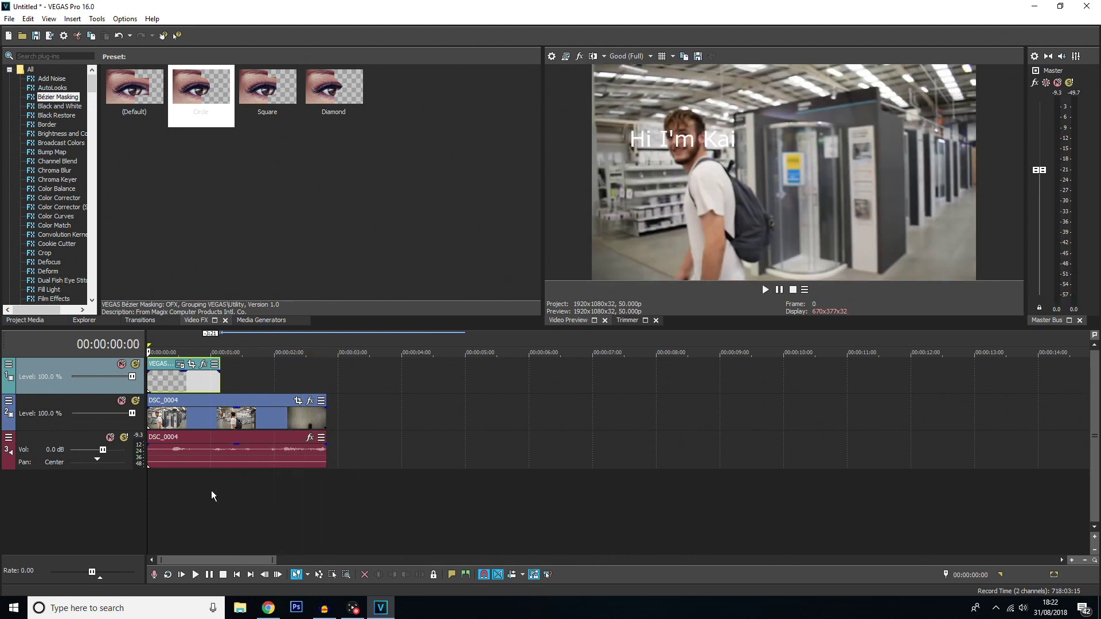